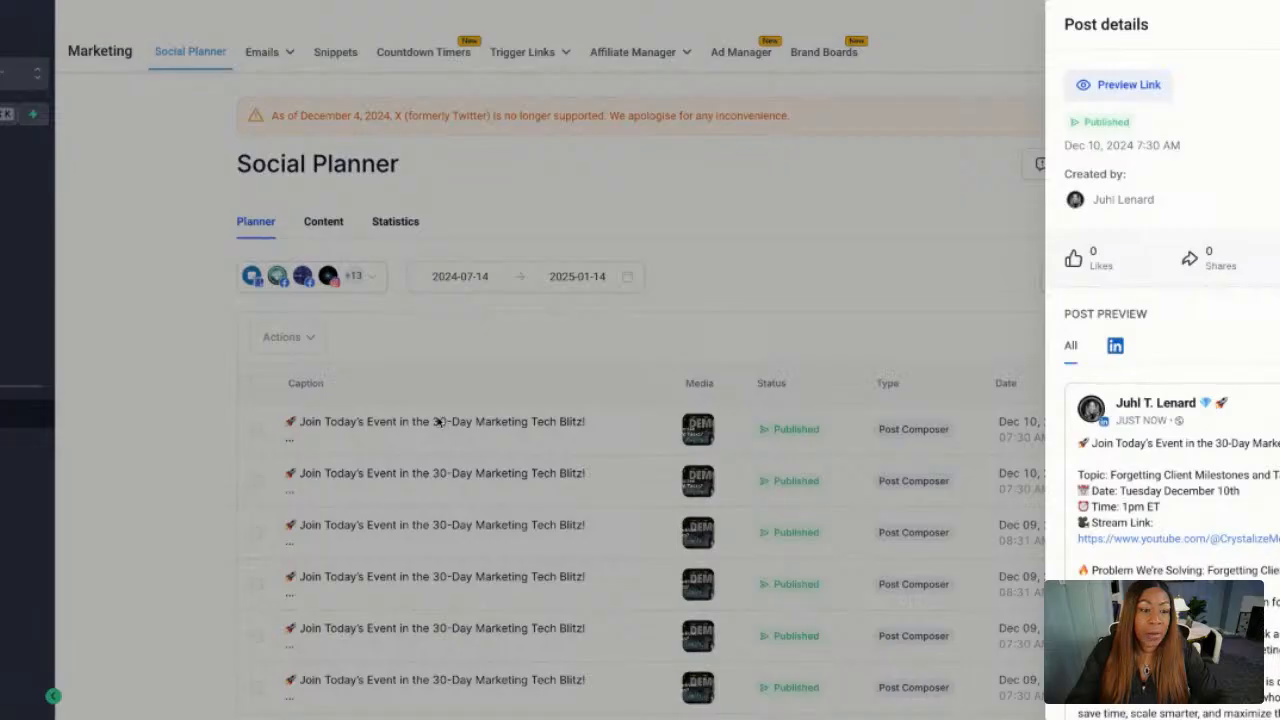
# Review the details and preview of the published Dec 10, 2024 LinkedIn event post.
pyautogui.scroll(-1, 1118, 347)
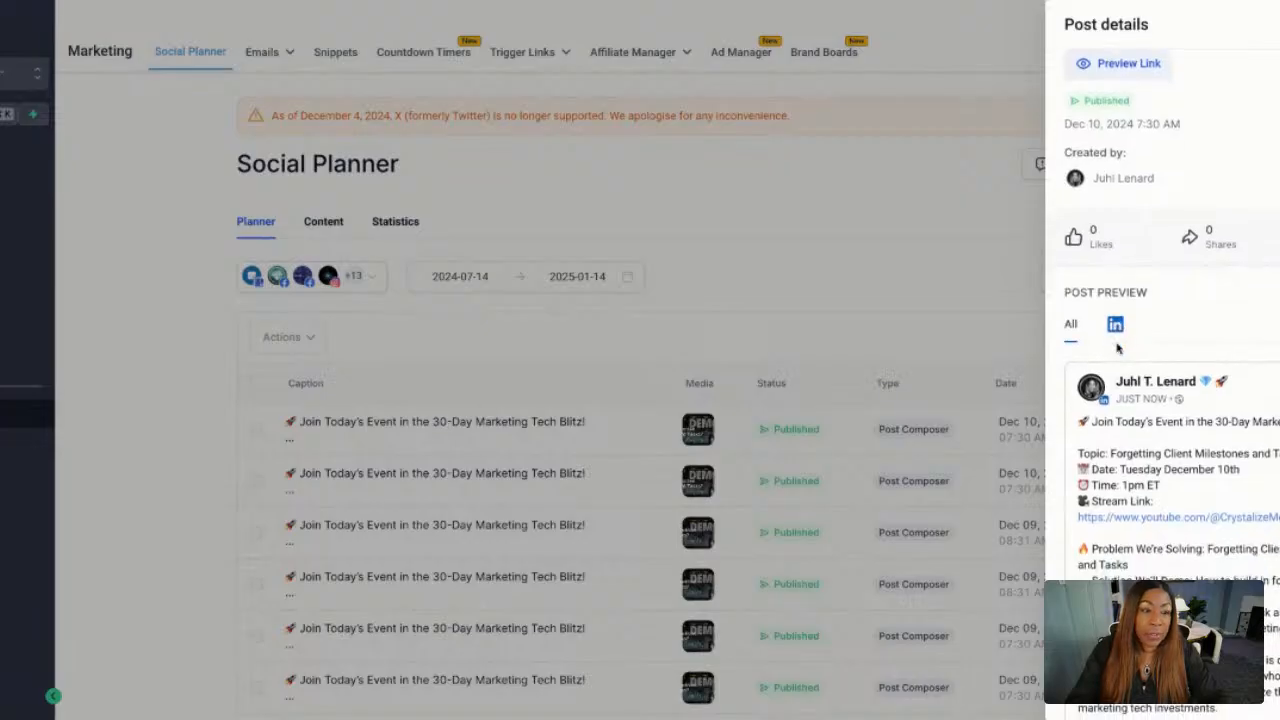
pyautogui.scroll(-8, 1118, 347)
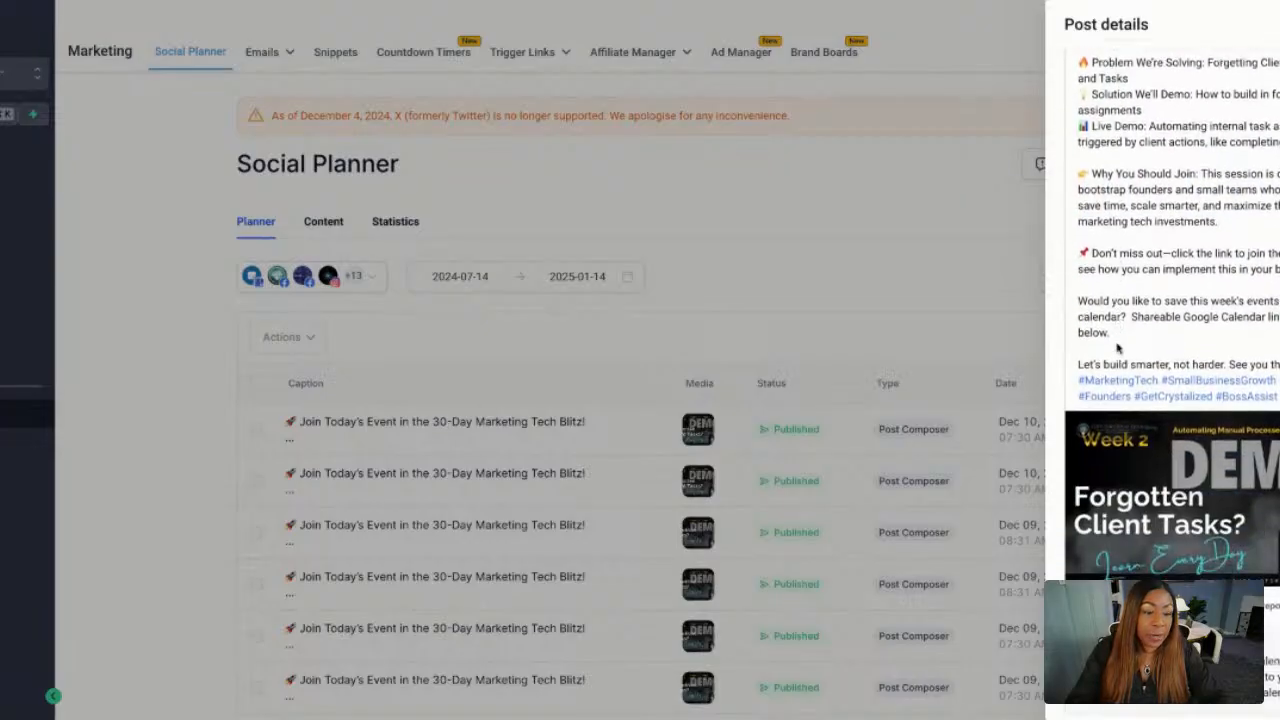
pyautogui.scroll(-1, 1118, 347)
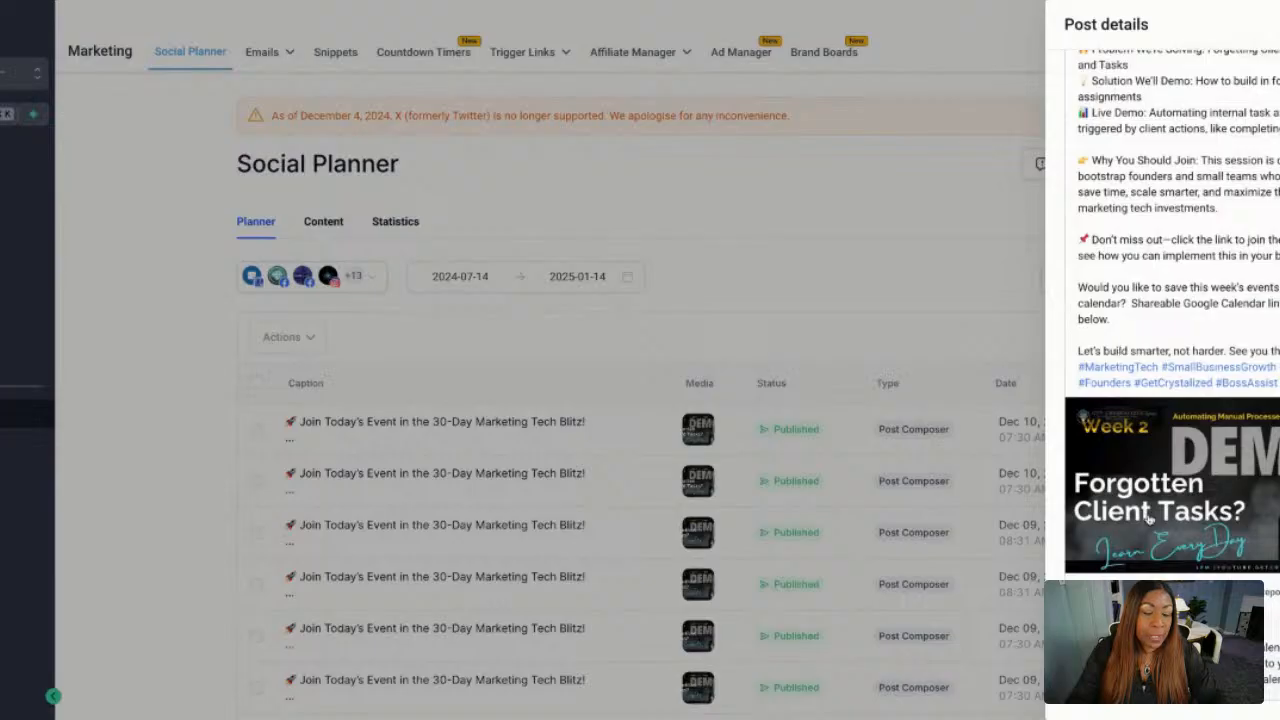
pyautogui.scroll(6, 1155, 545)
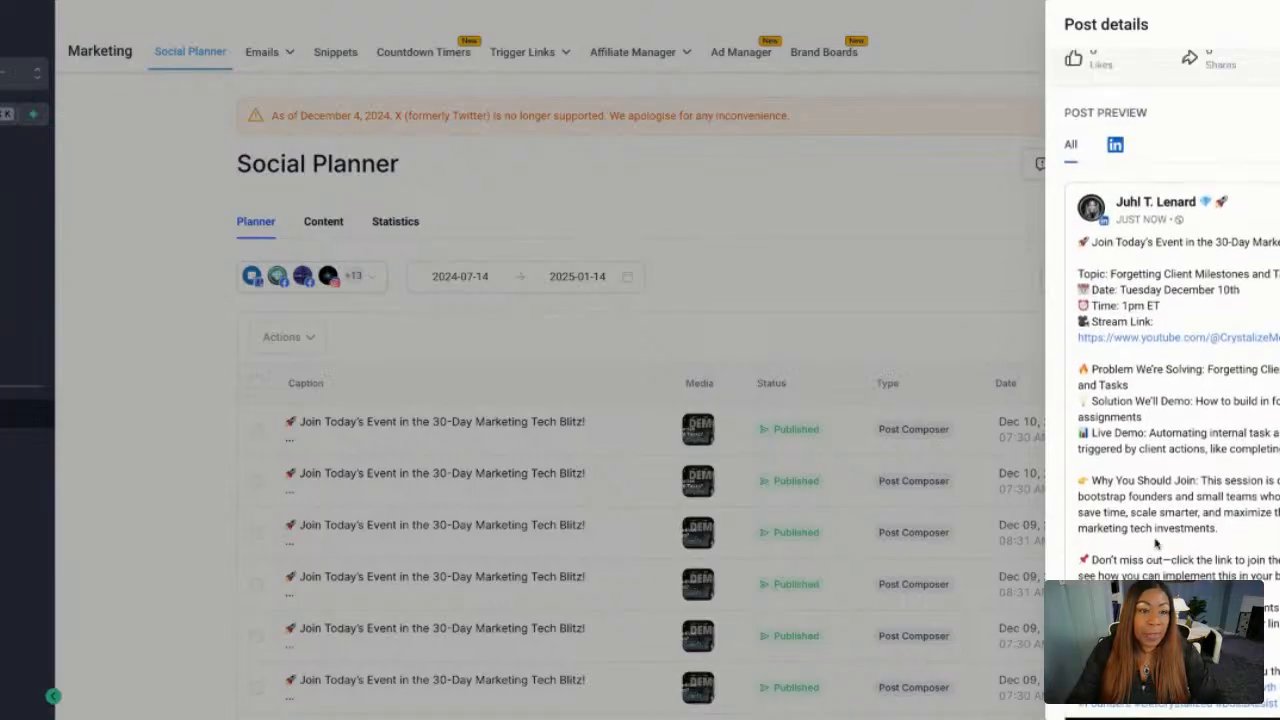
pyautogui.press('Escape')
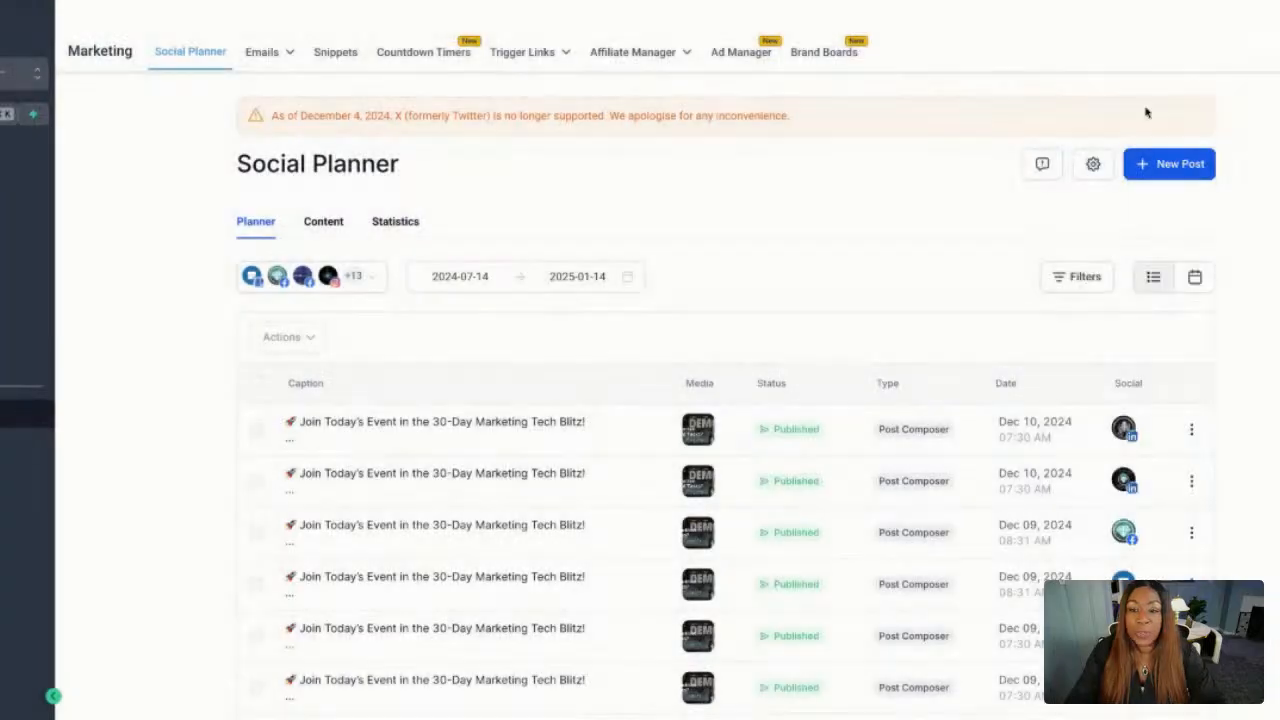
# Create a new social post and select the Get Crystalized Agency and personal-profile LinkedIn accounts as its destinations.
pyautogui.click(1157, 165)
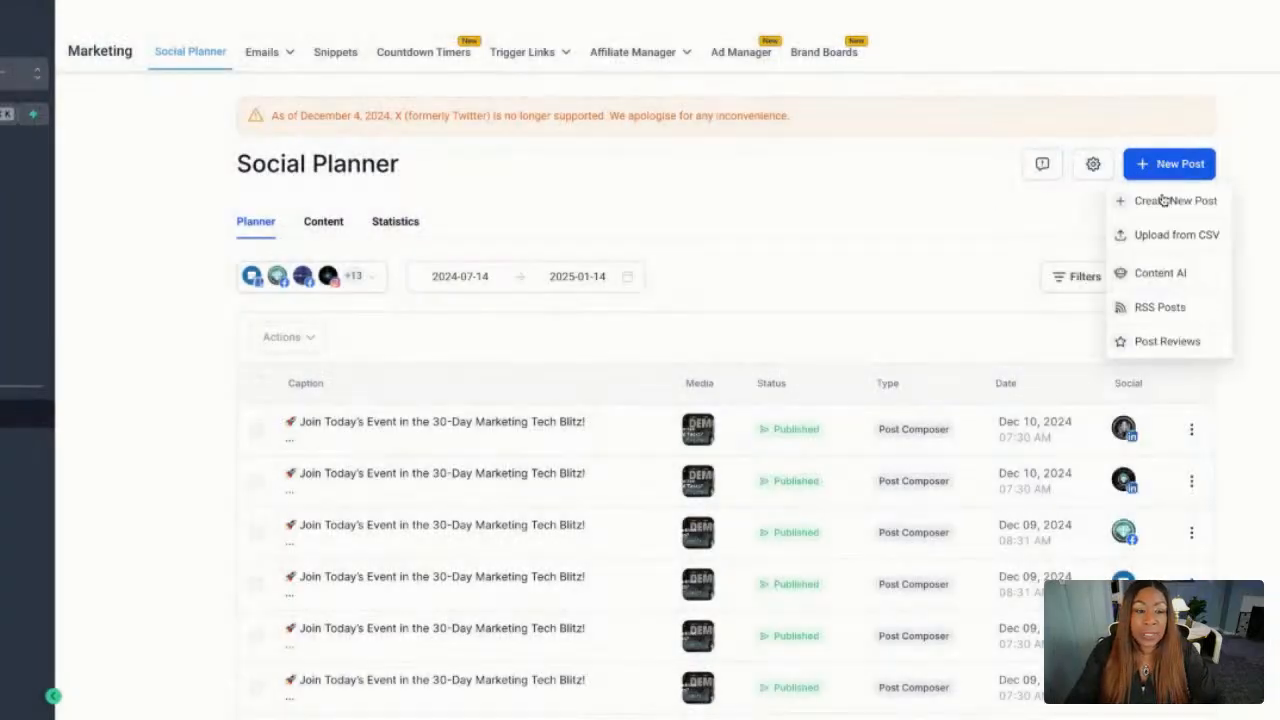
pyautogui.click(1145, 207)
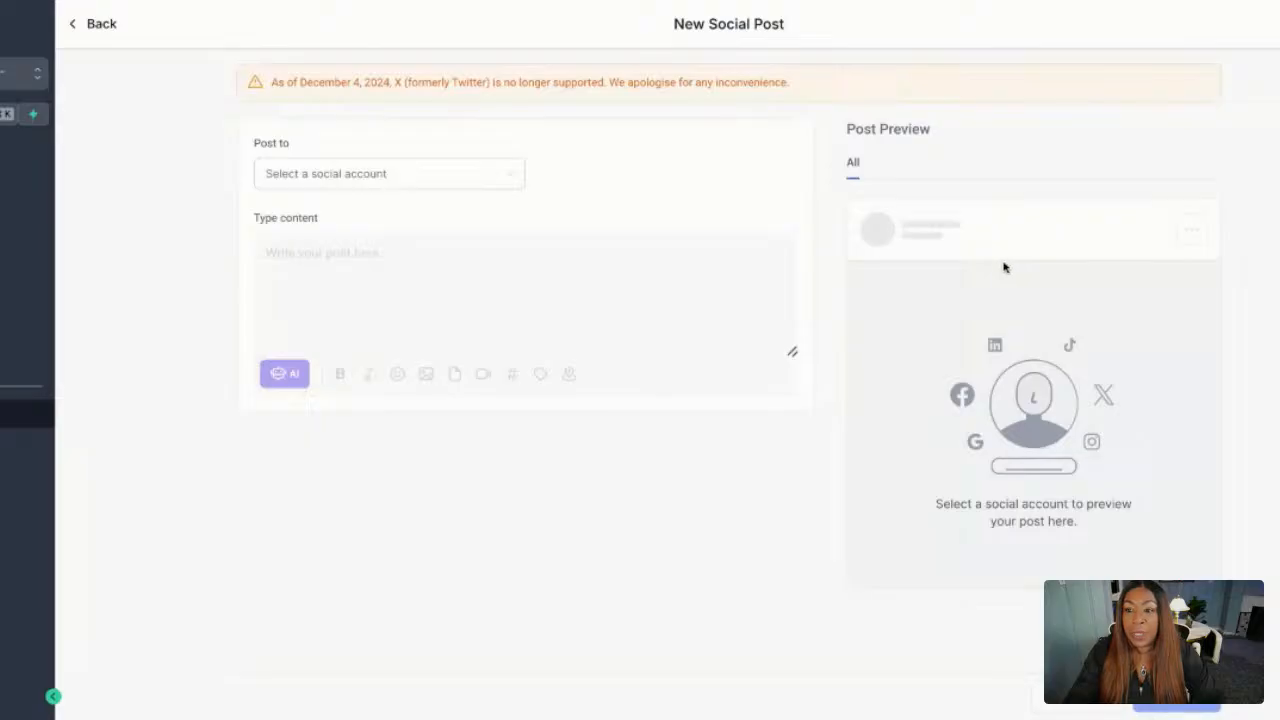
pyautogui.click(300, 181)
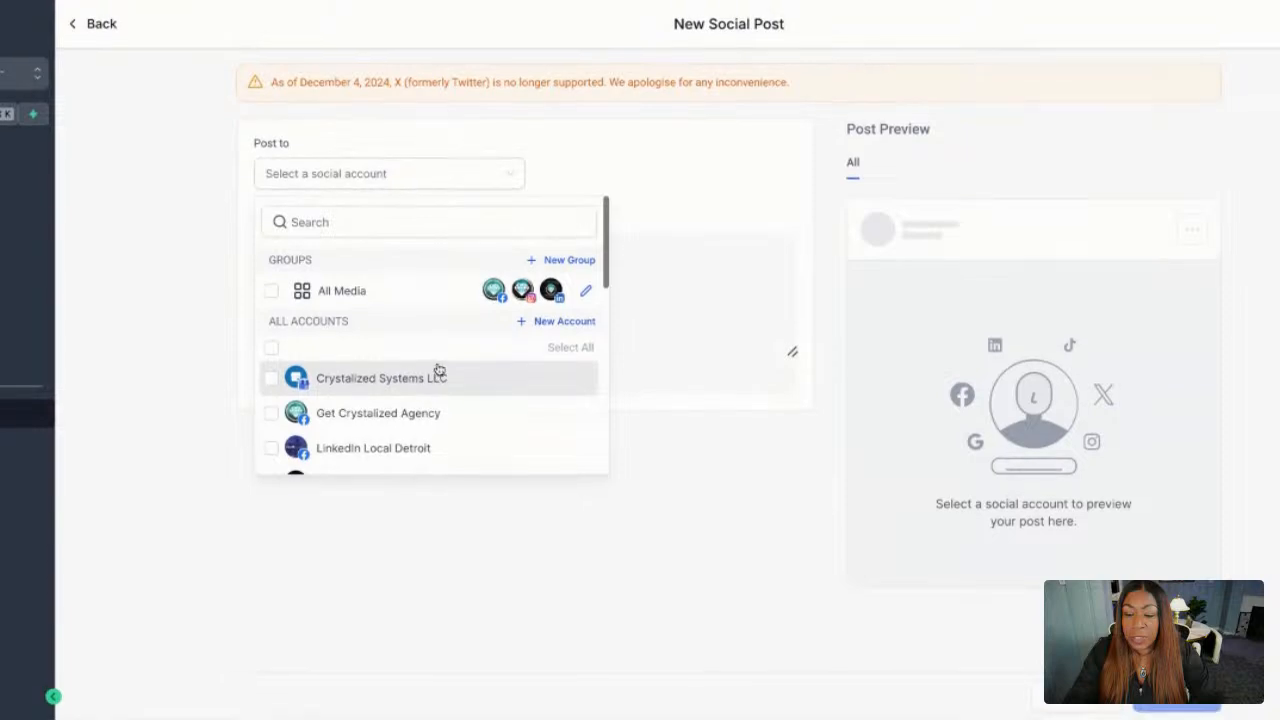
pyautogui.scroll(-1, 437, 370)
pyautogui.scroll(-1, 338, 369)
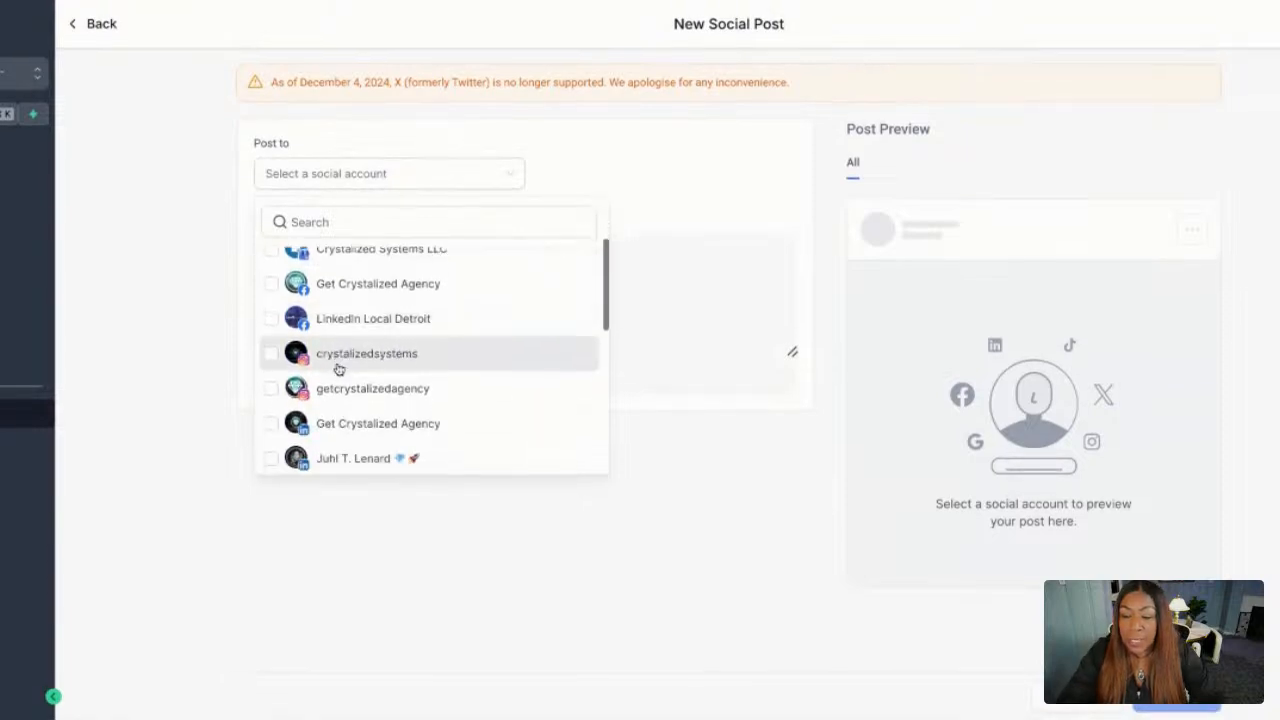
pyautogui.scroll(-1, 338, 369)
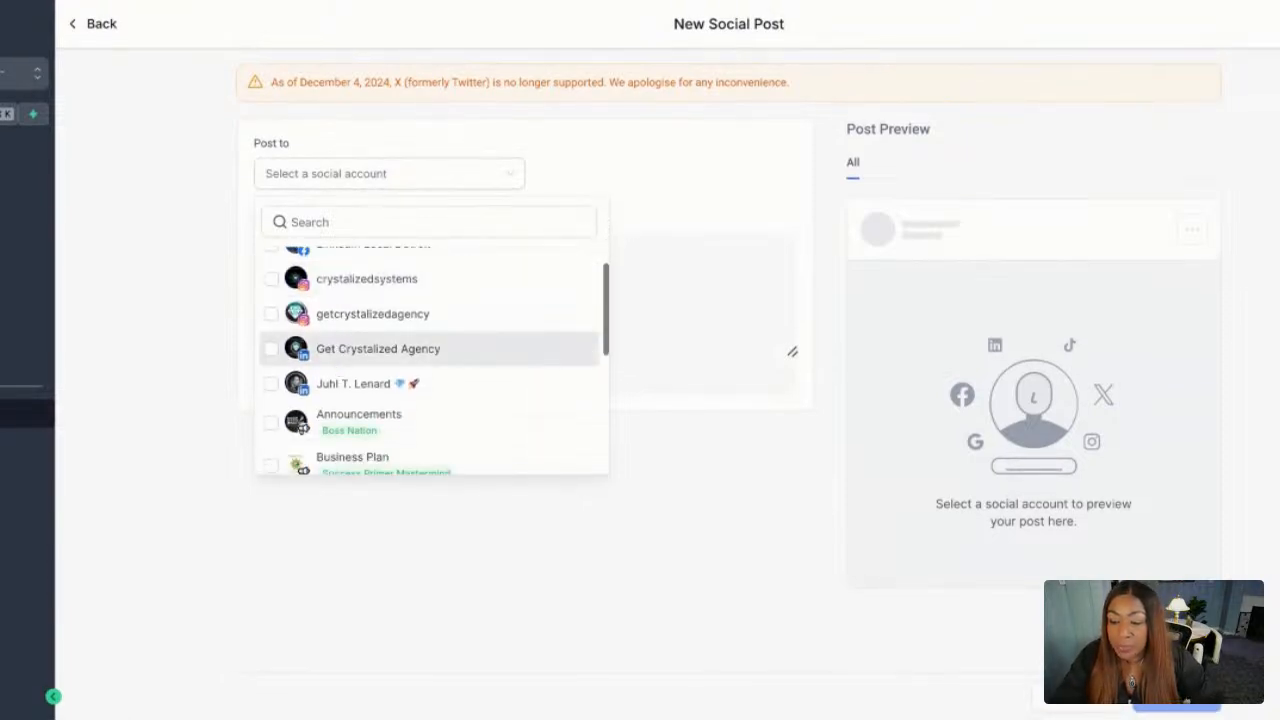
pyautogui.click(270, 347)
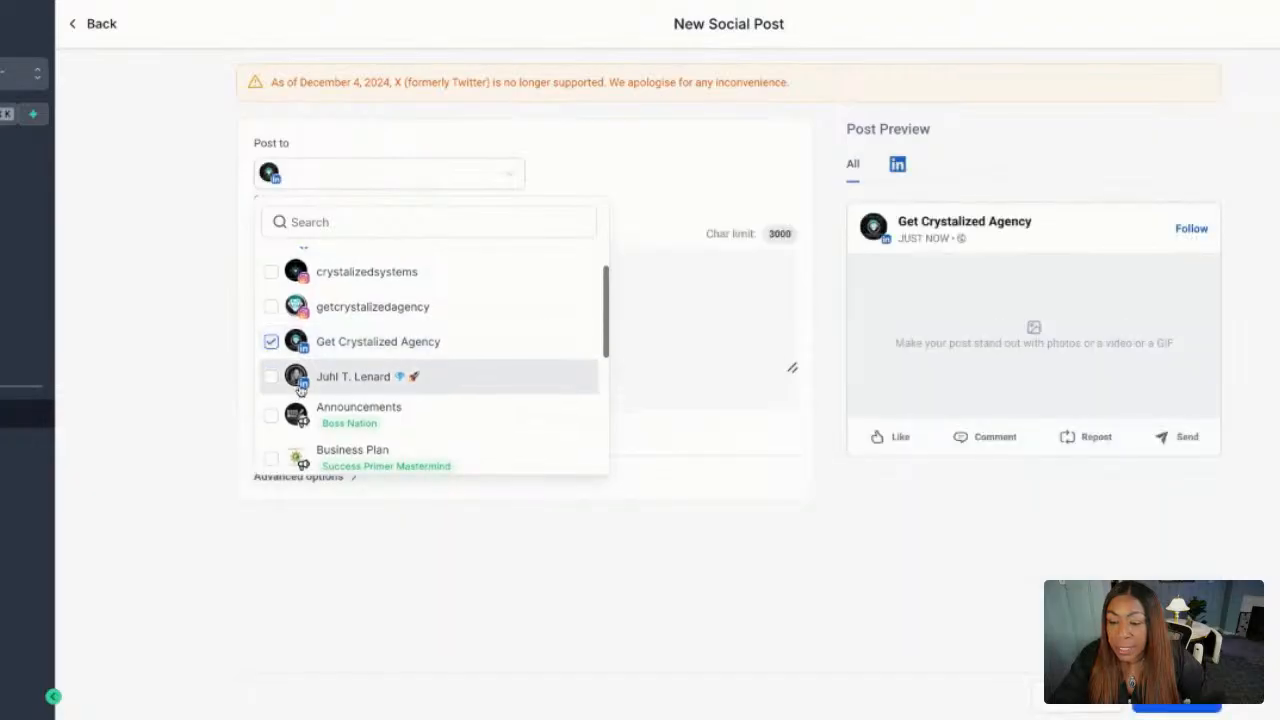
pyautogui.click(271, 380)
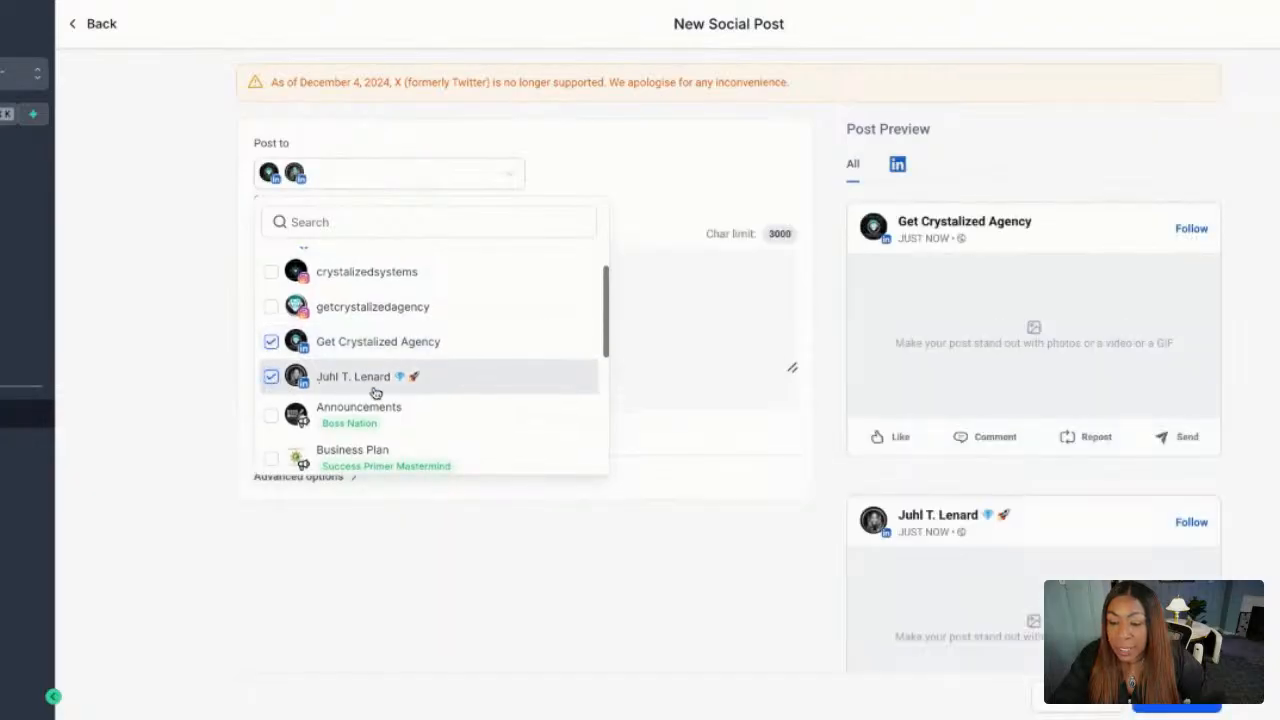
# Add the Social Media channel of the Boss Nation community to the post's destinations.
pyautogui.scroll(-4, 375, 391)
pyautogui.scroll(1, 375, 391)
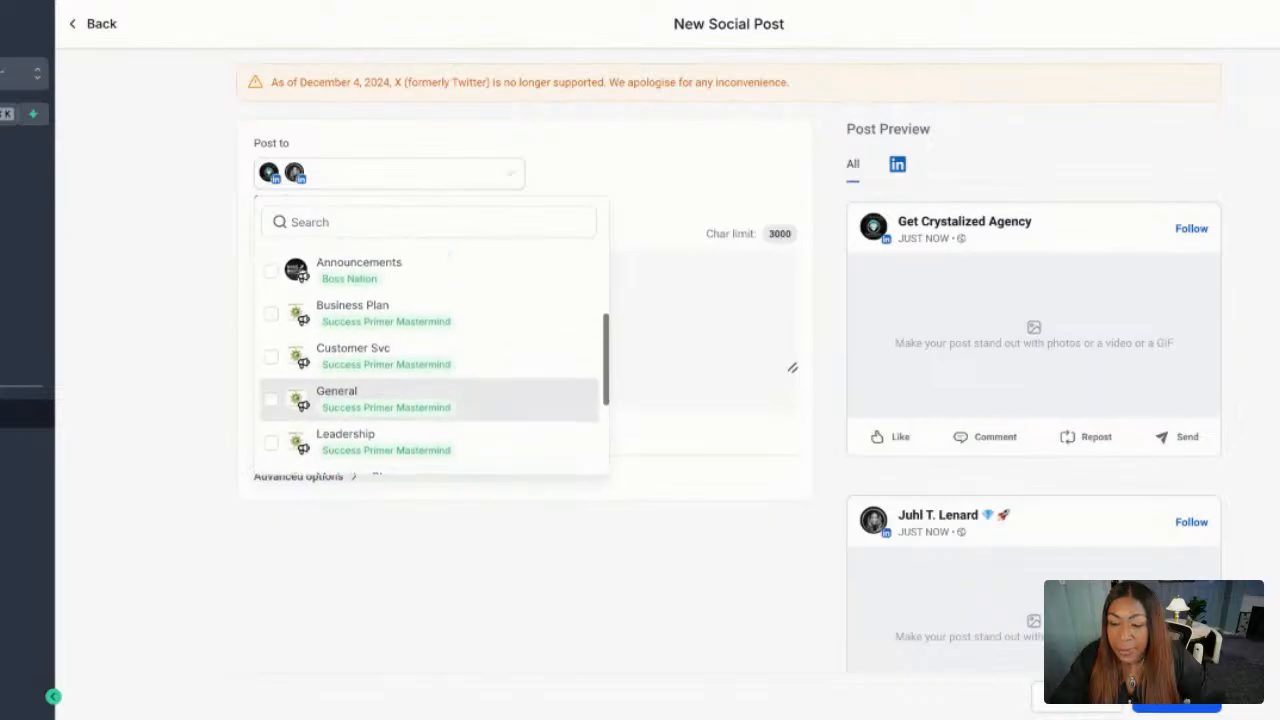
pyautogui.scroll(-1, 375, 391)
pyautogui.scroll(-2, 430, 360)
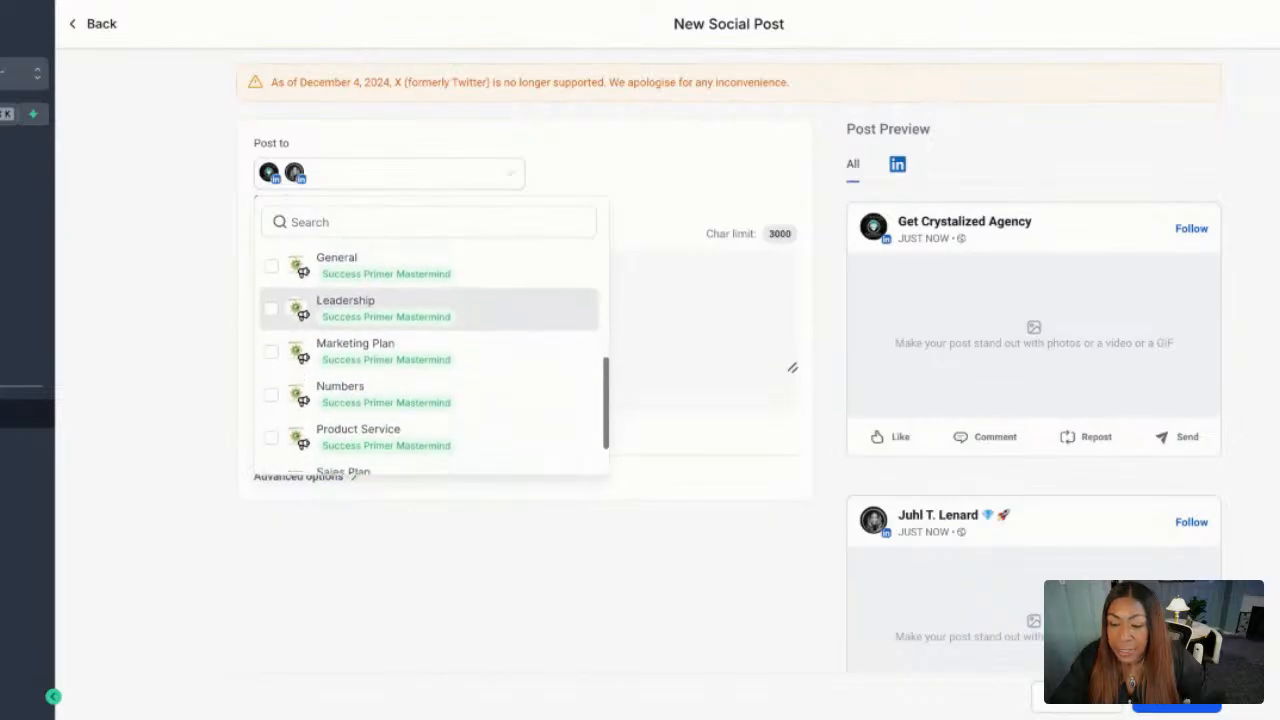
pyautogui.scroll(-2, 430, 380)
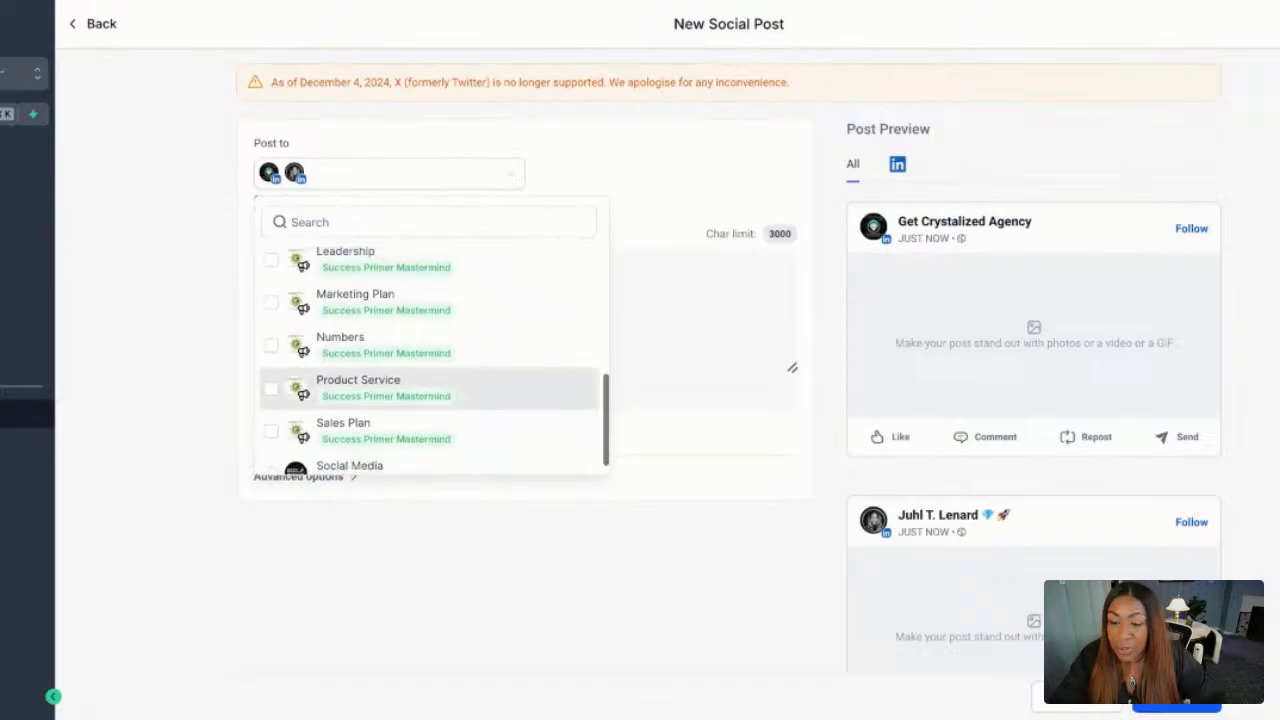
pyautogui.scroll(3, 420, 395)
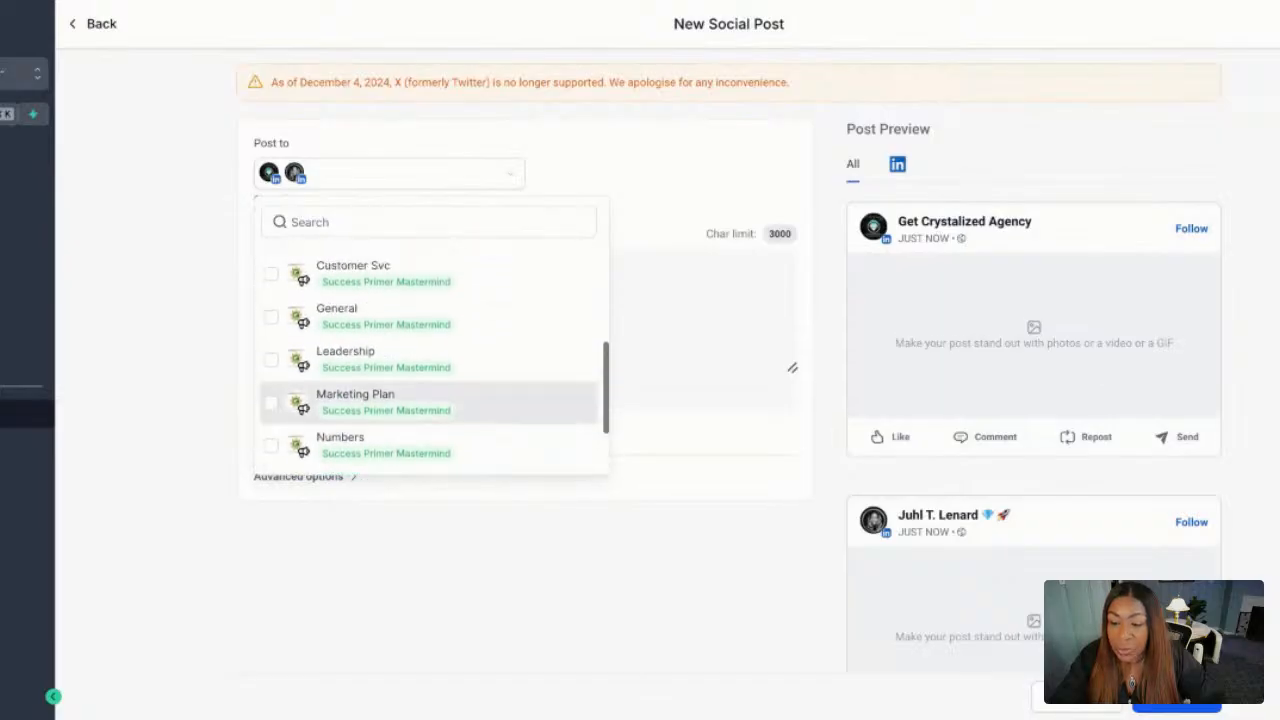
pyautogui.scroll(-3, 420, 380)
pyautogui.click(271, 449)
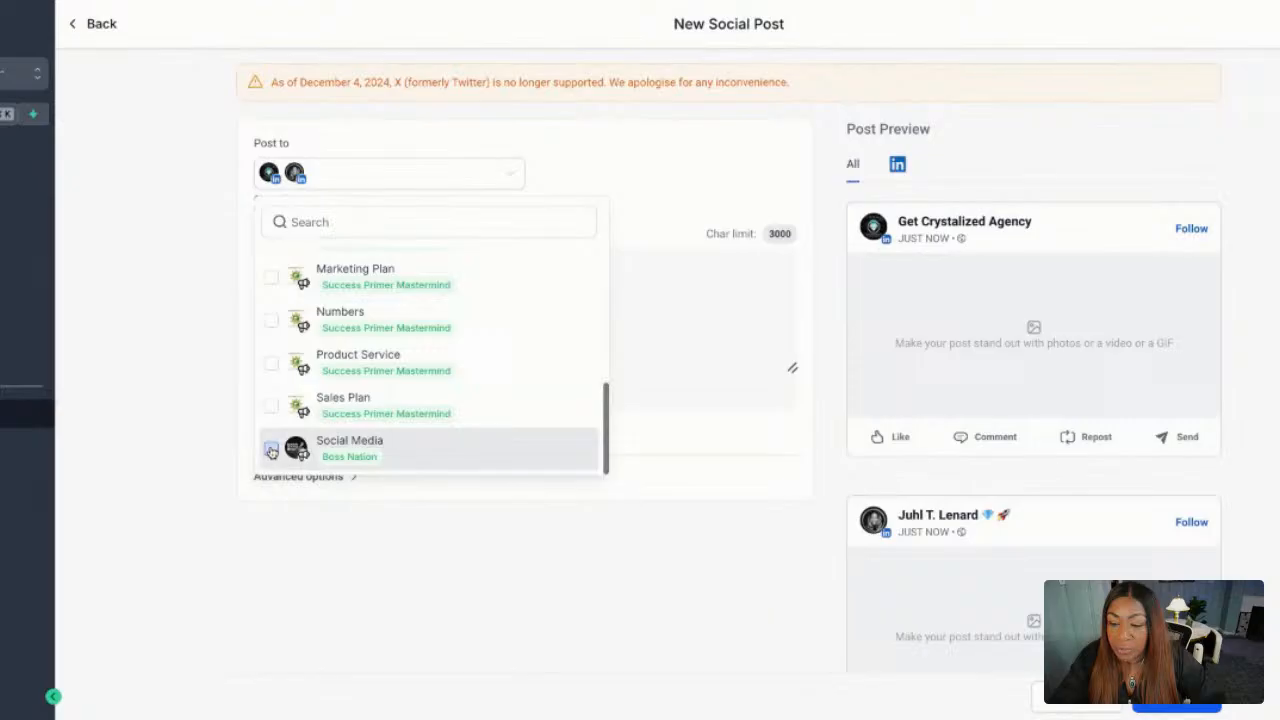
pyautogui.click(640, 357)
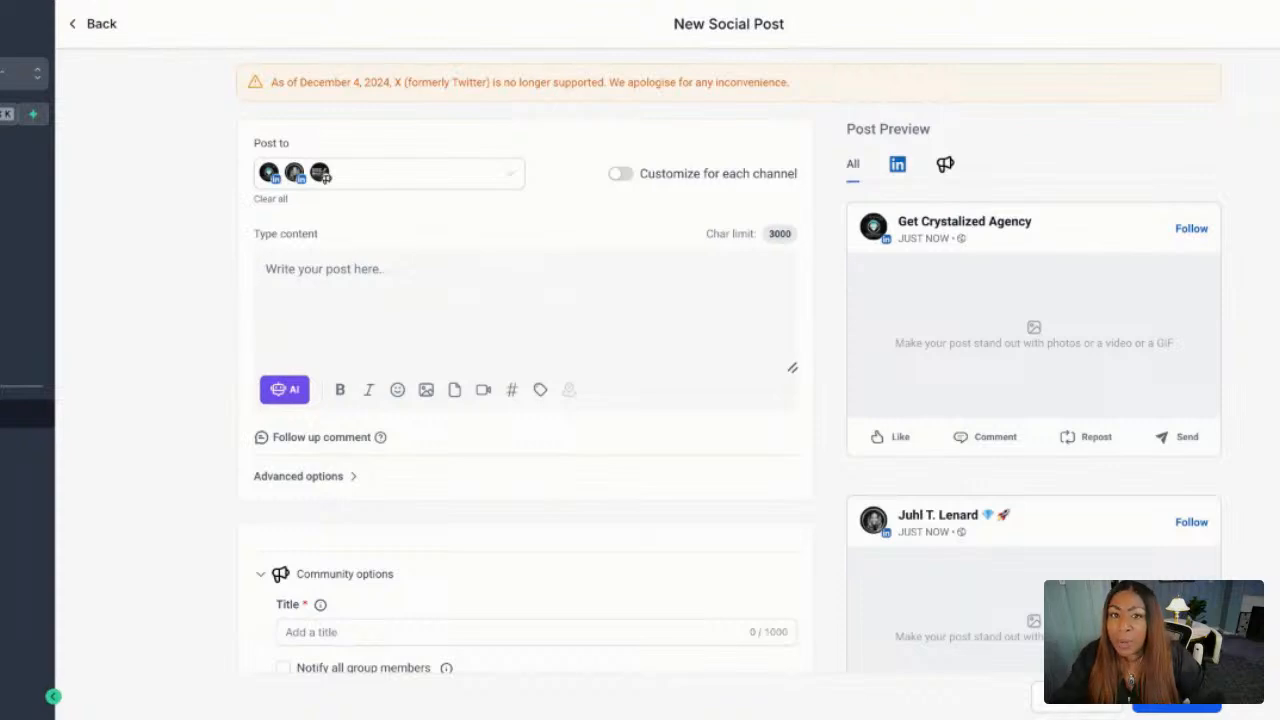
# Write the post's opening sentence: "Look out for the recap from today's 30 Day Demo December Blitz!".
pyautogui.write('Look ')
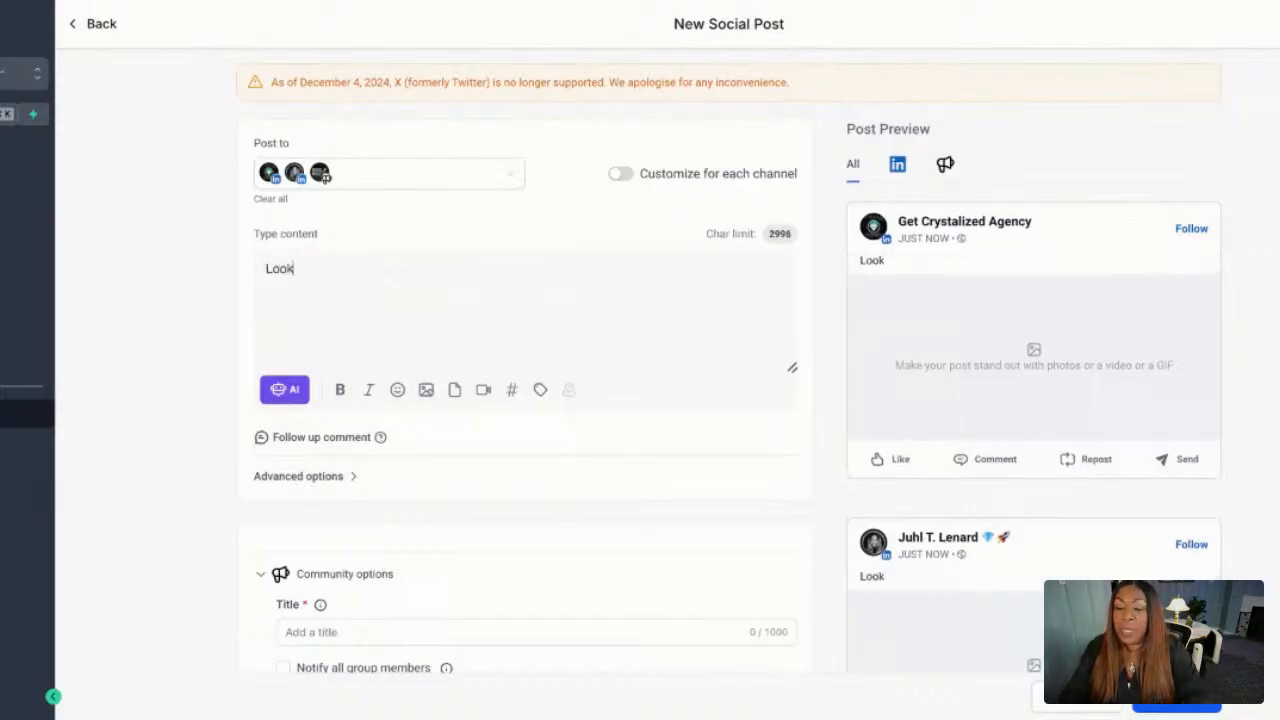
pyautogui.write('out fot the re')
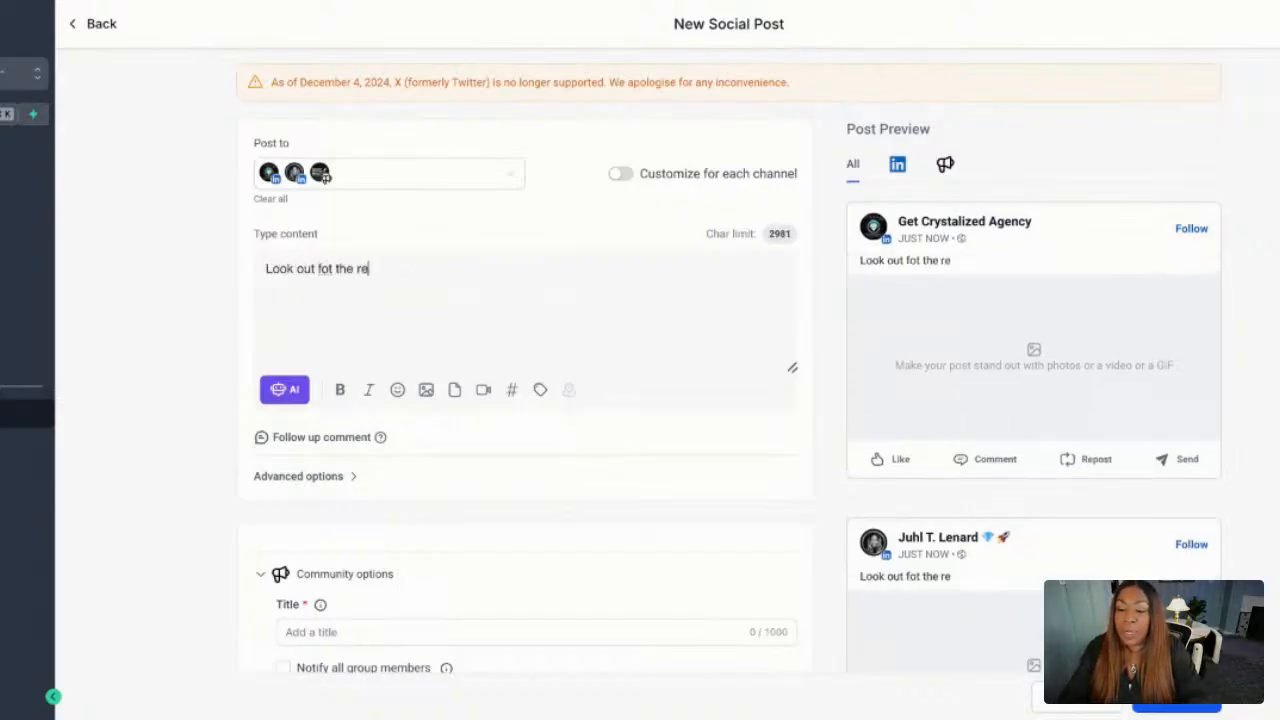
pyautogui.press('BackSpace')
pyautogui.press('BackSpace')
pyautogui.press('BackSpace')
pyautogui.press('BackSpace')
pyautogui.press('BackSpace')
pyautogui.press('BackSpace')
pyautogui.press('BackSpace')
pyautogui.press('BackSpace')
pyautogui.write('r')
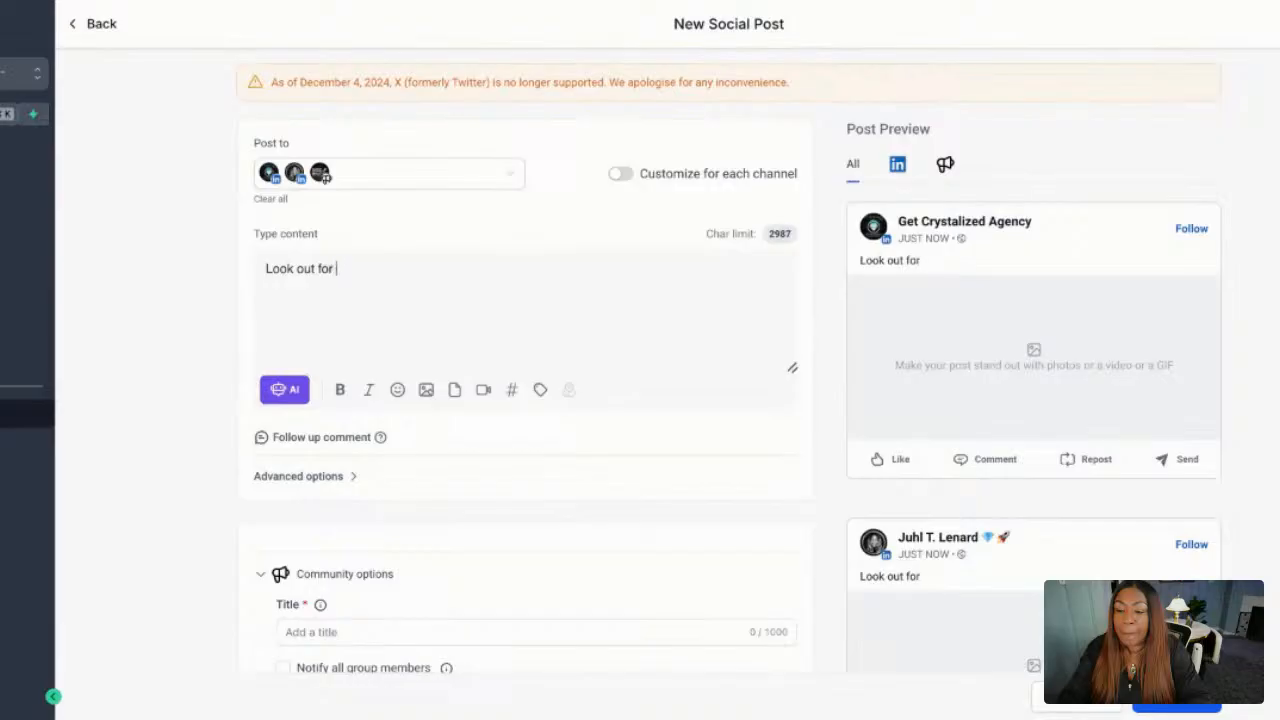
pyautogui.write('the recap fro')
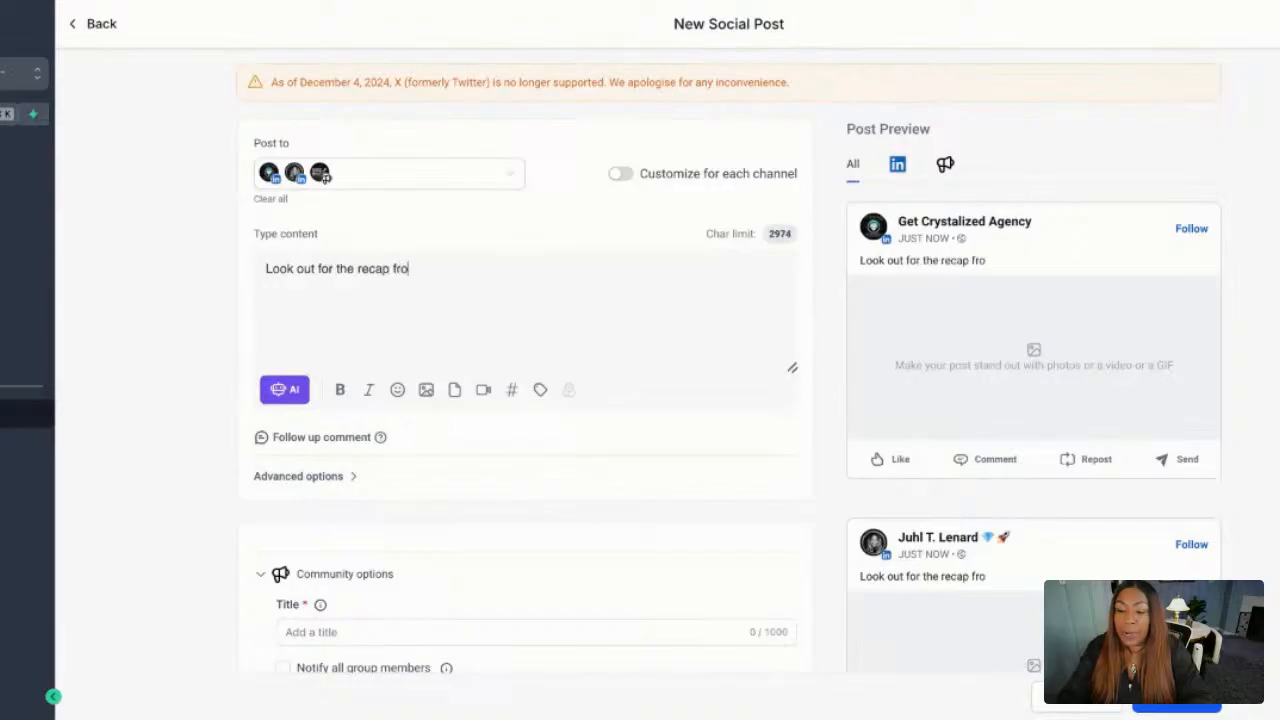
pyautogui.write("m today's ")
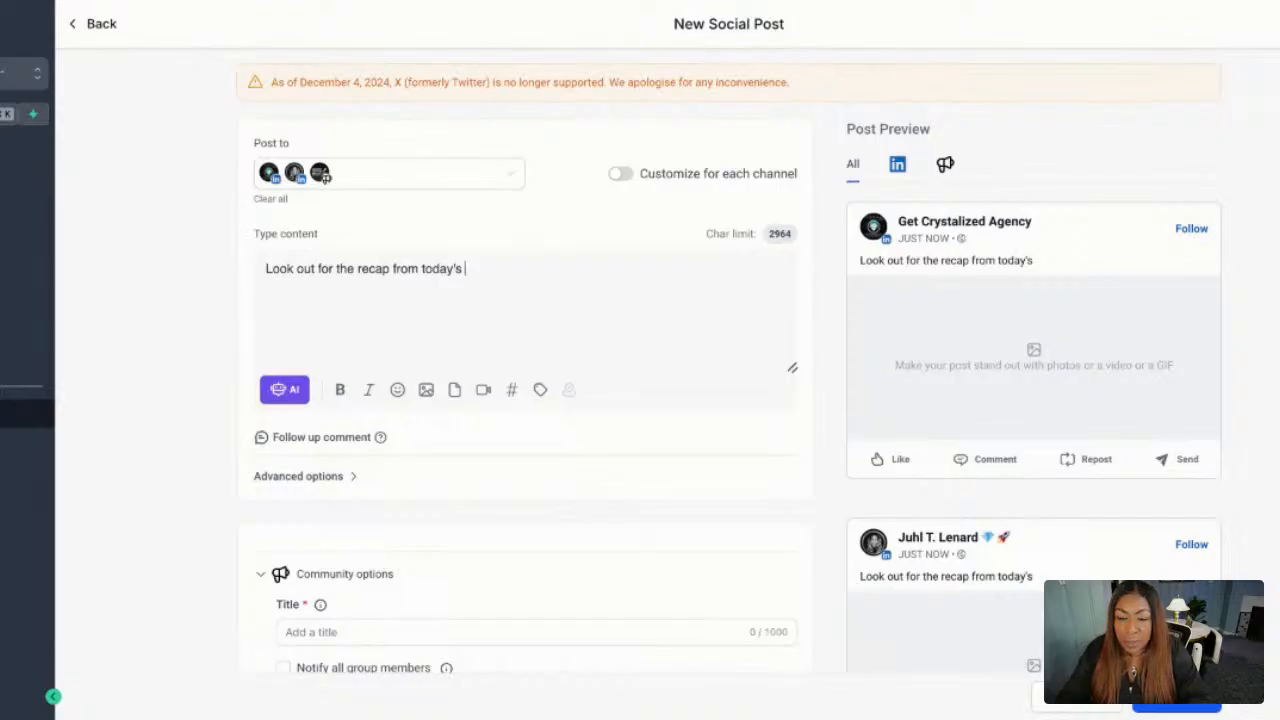
pyautogui.write('de')
pyautogui.press('BackSpace')
pyautogui.press('BackSpace')
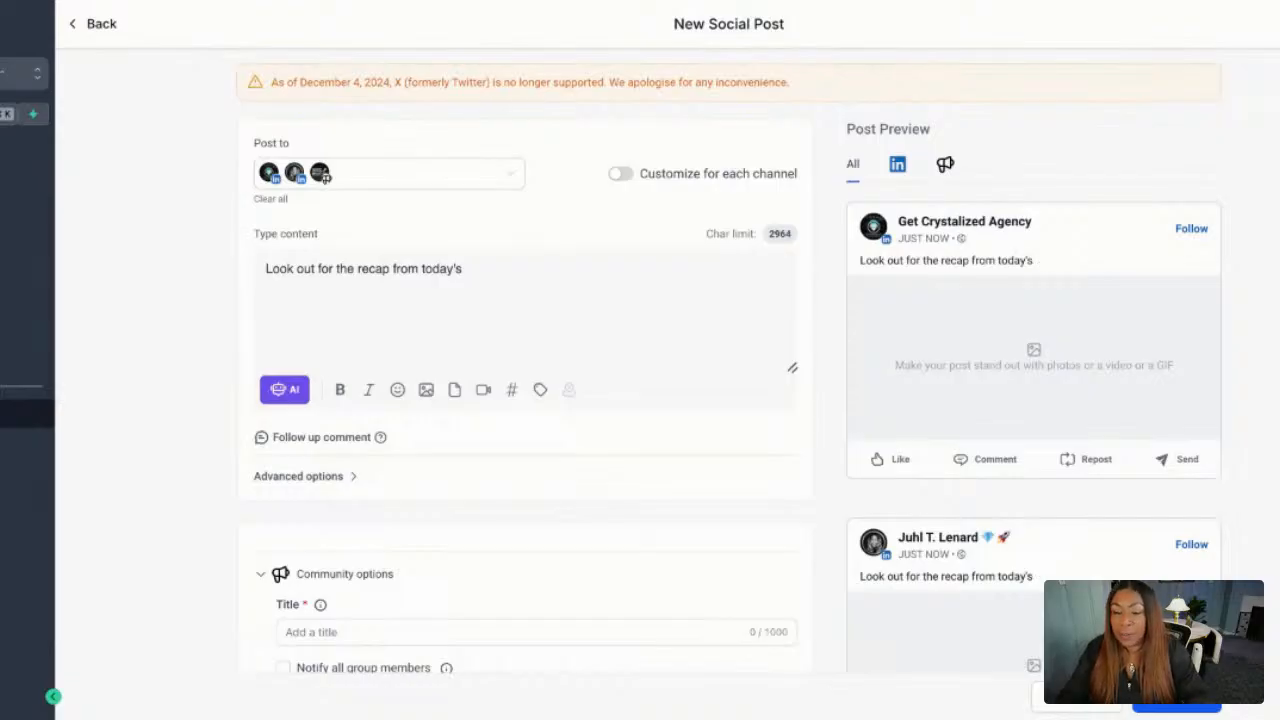
pyautogui.write('30 Day Demo ')
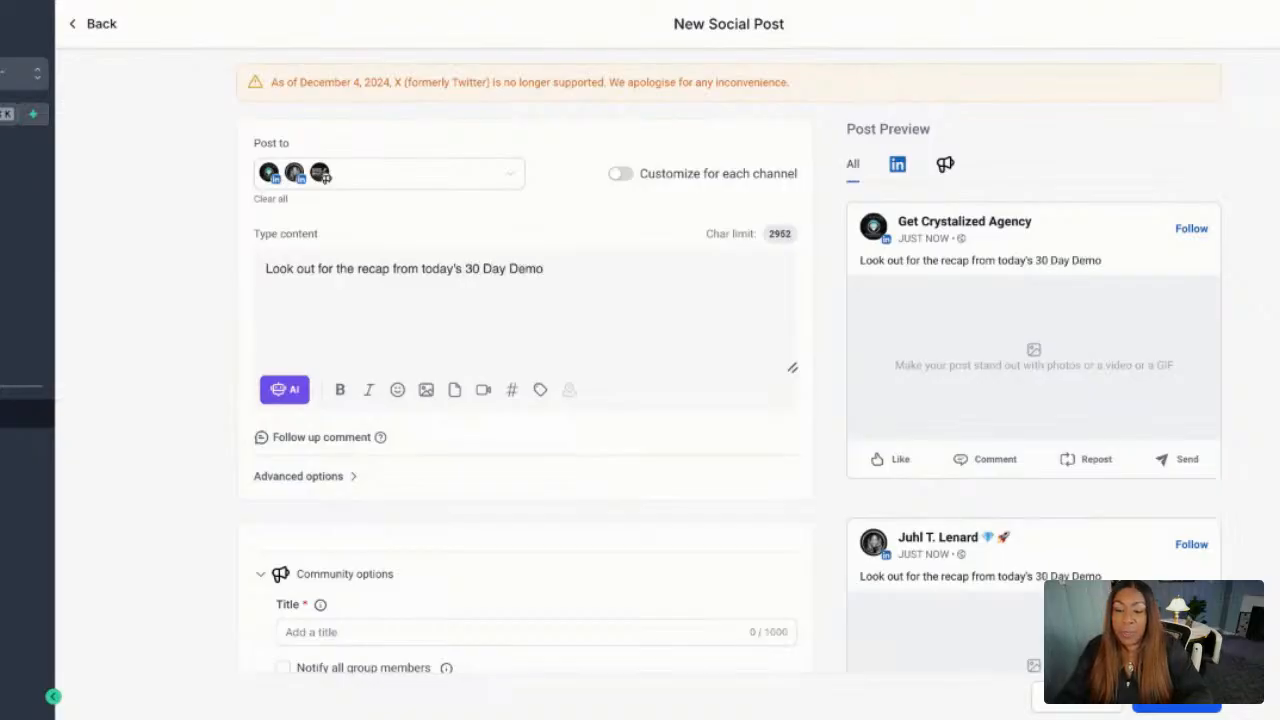
pyautogui.write('Decembe')
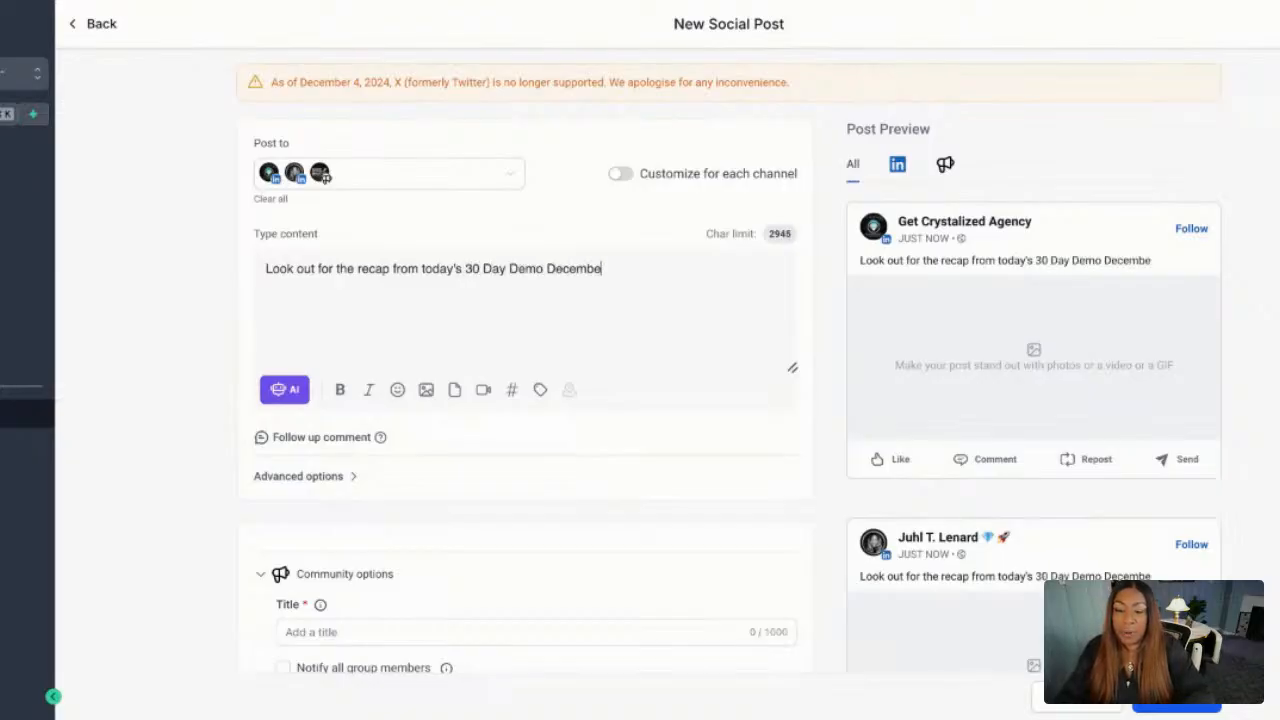
pyautogui.write('r Blitz')
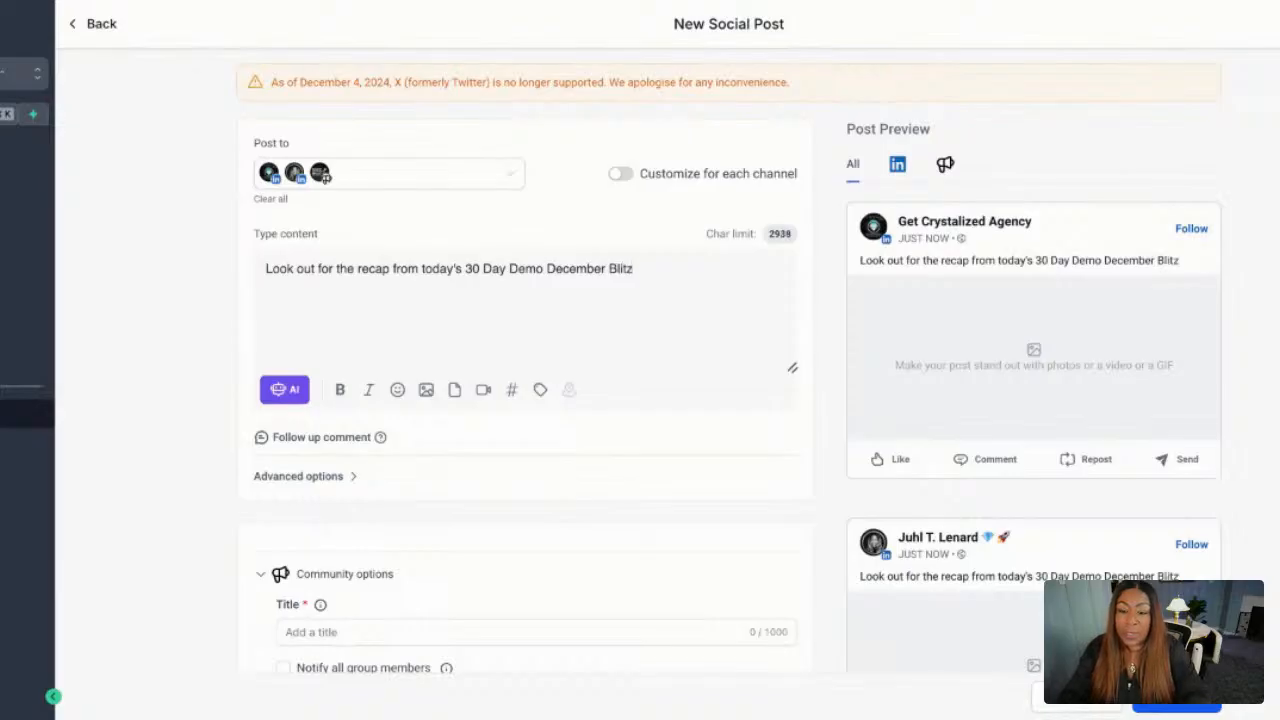
pyautogui.write('!  ')
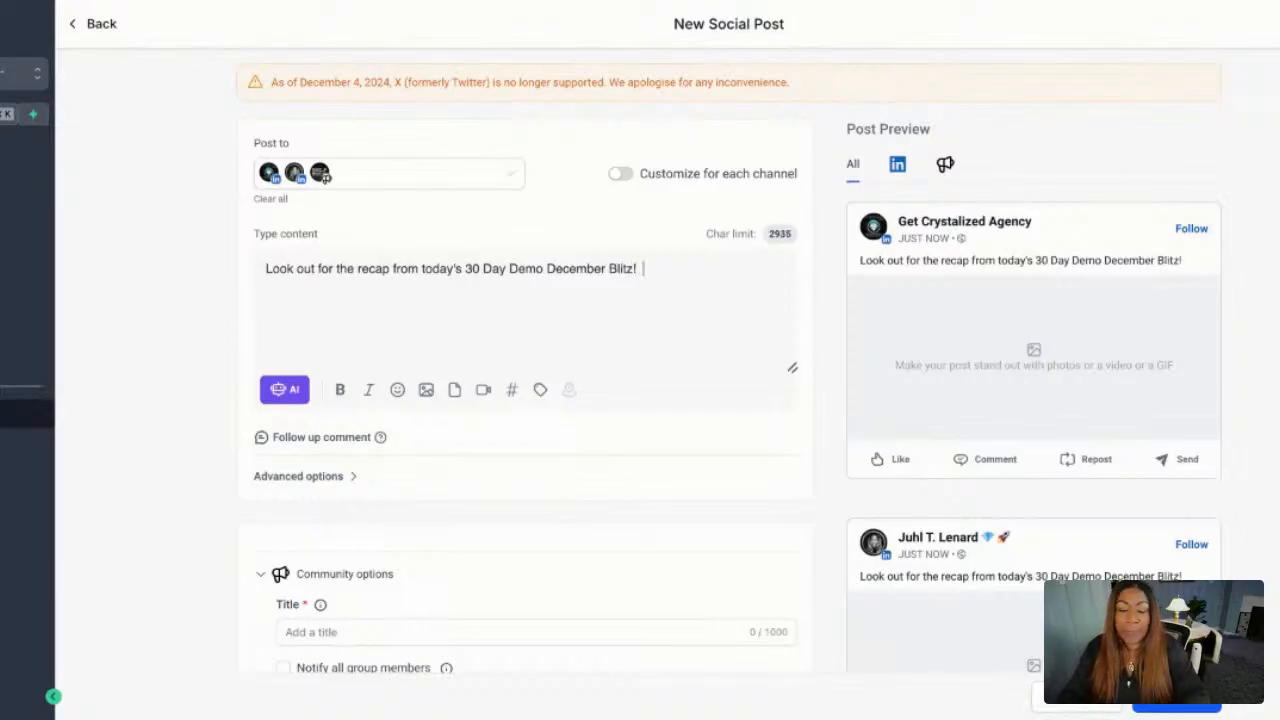
pyautogui.write('It s a')
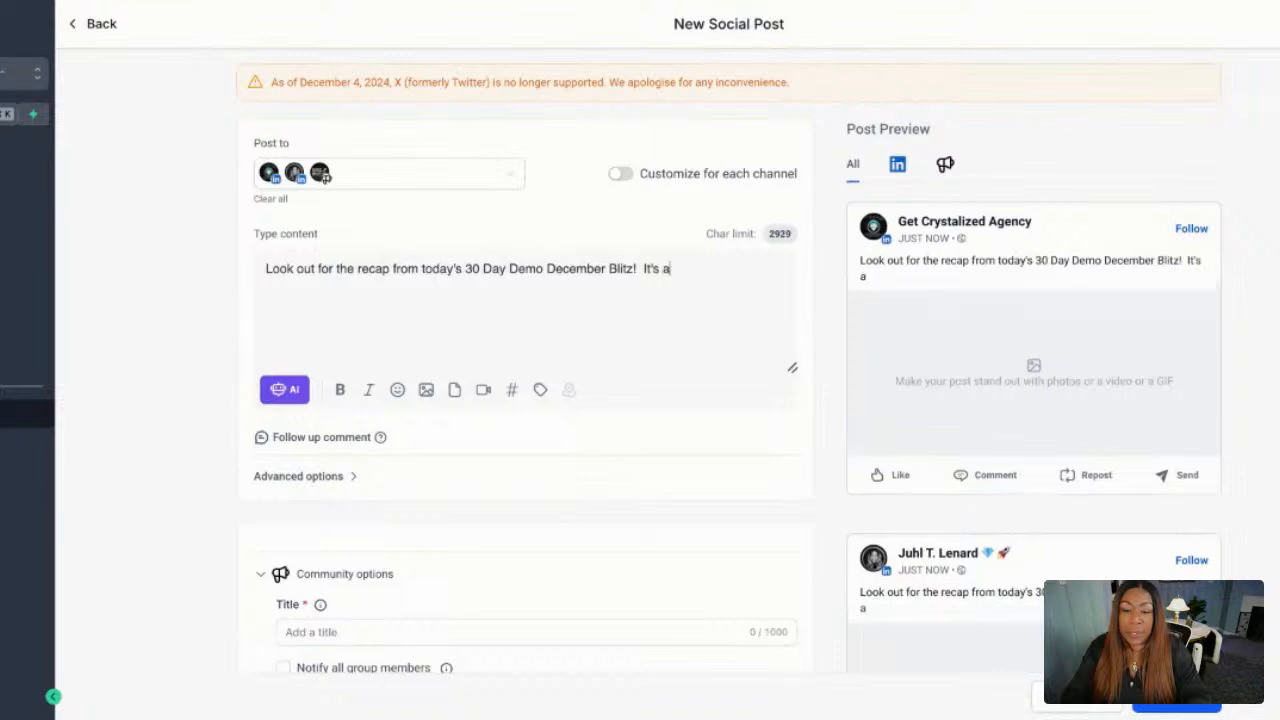
pyautogui.write('bout social media!')
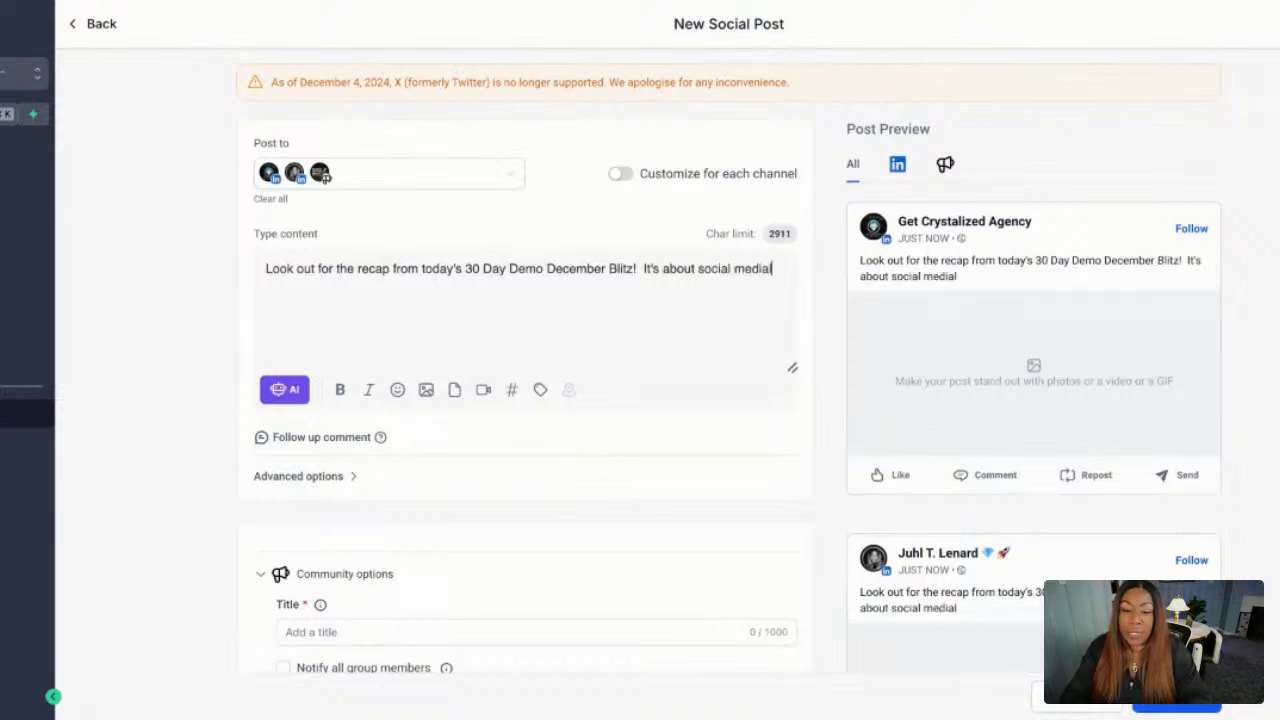
pyautogui.press('BackSpace')
pyautogui.write(' posti')
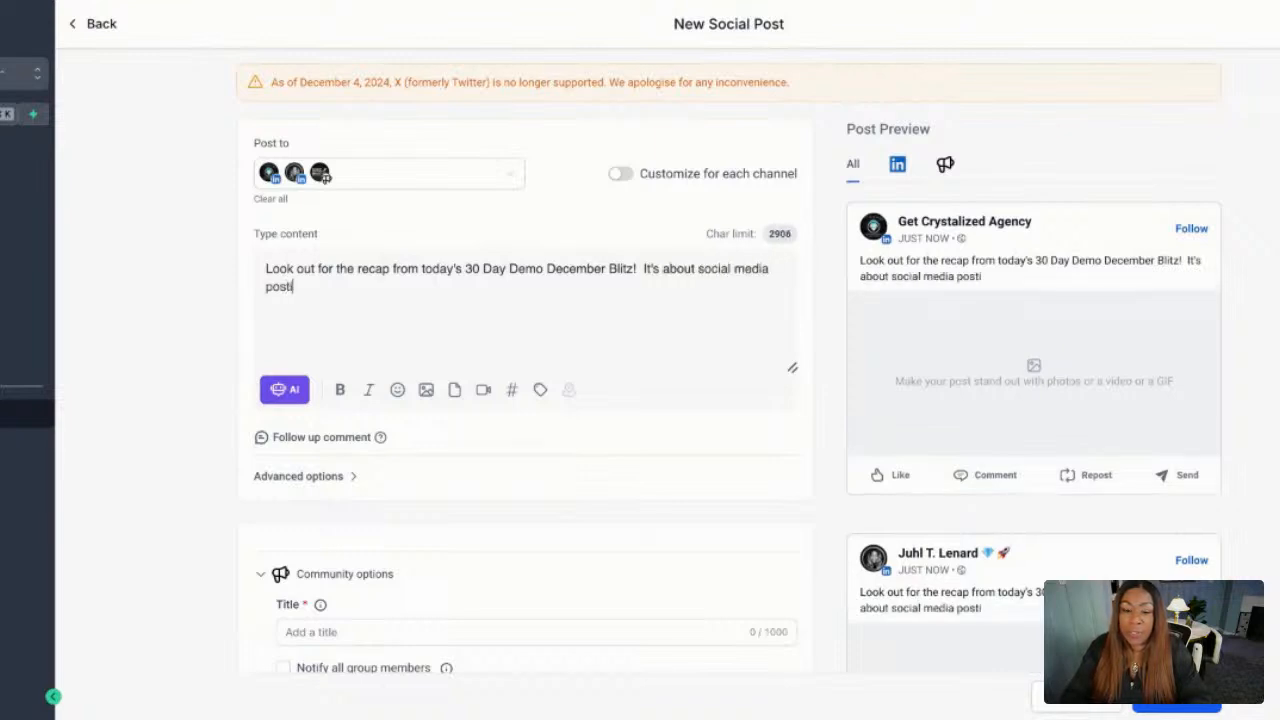
pyautogui.write("ng.  Who doesn't")
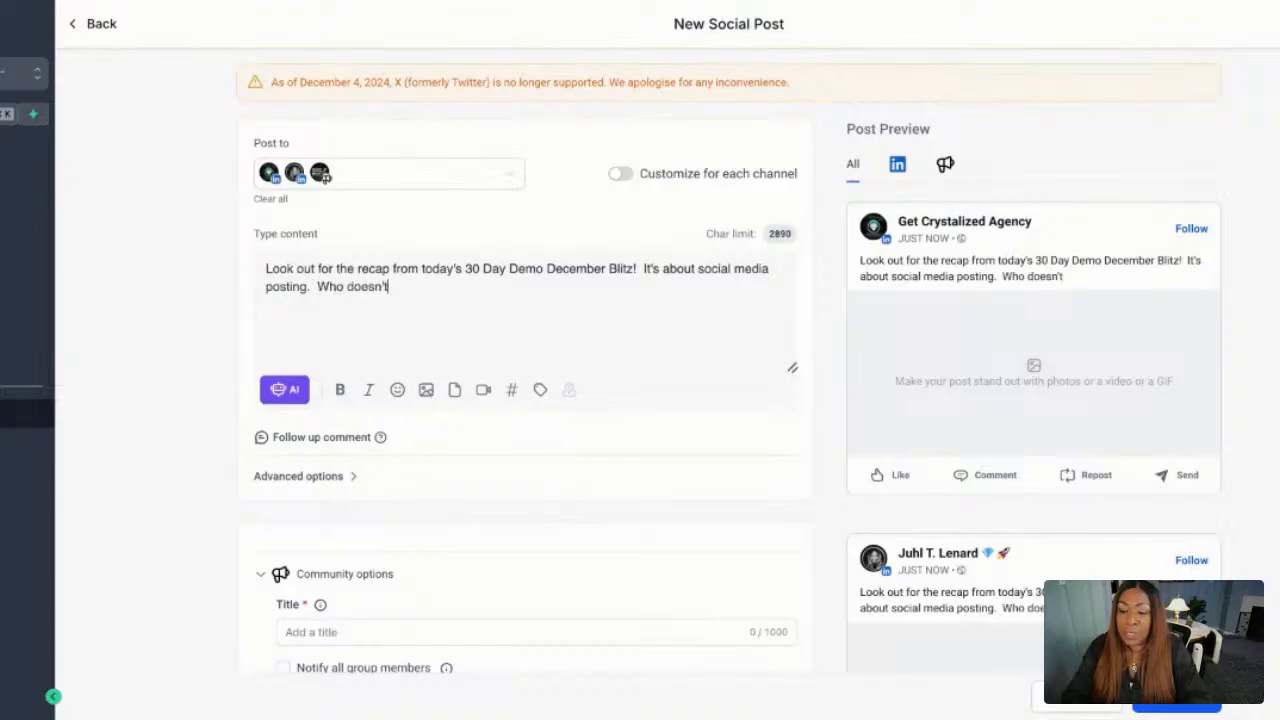
pyautogui.write(' want to be able to')
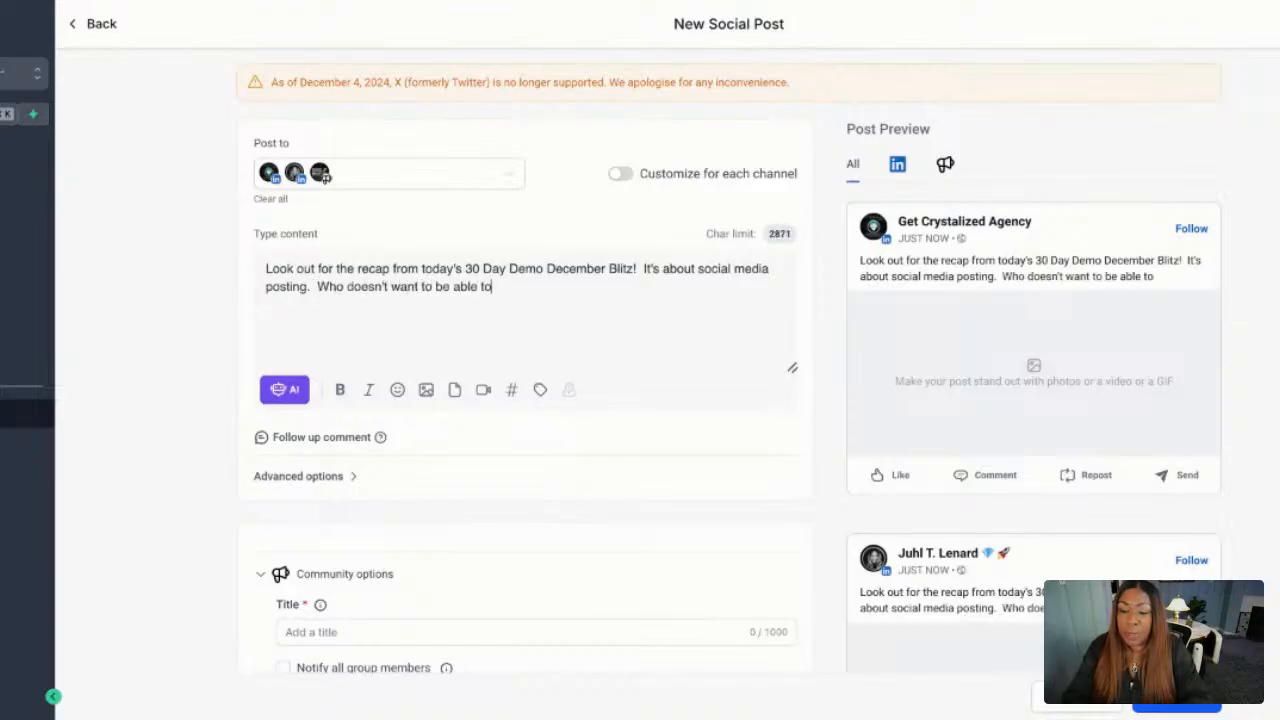
pyautogui.write(' post on ')
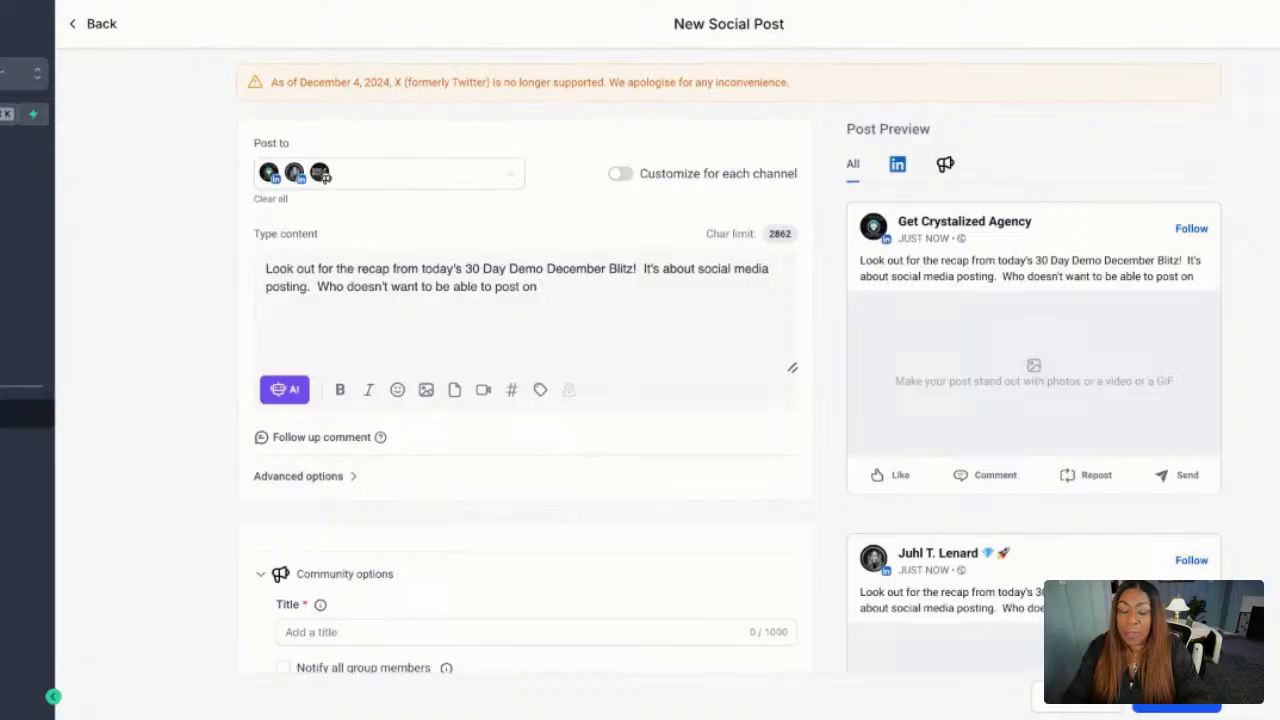
pyautogui.write('all of their pal')
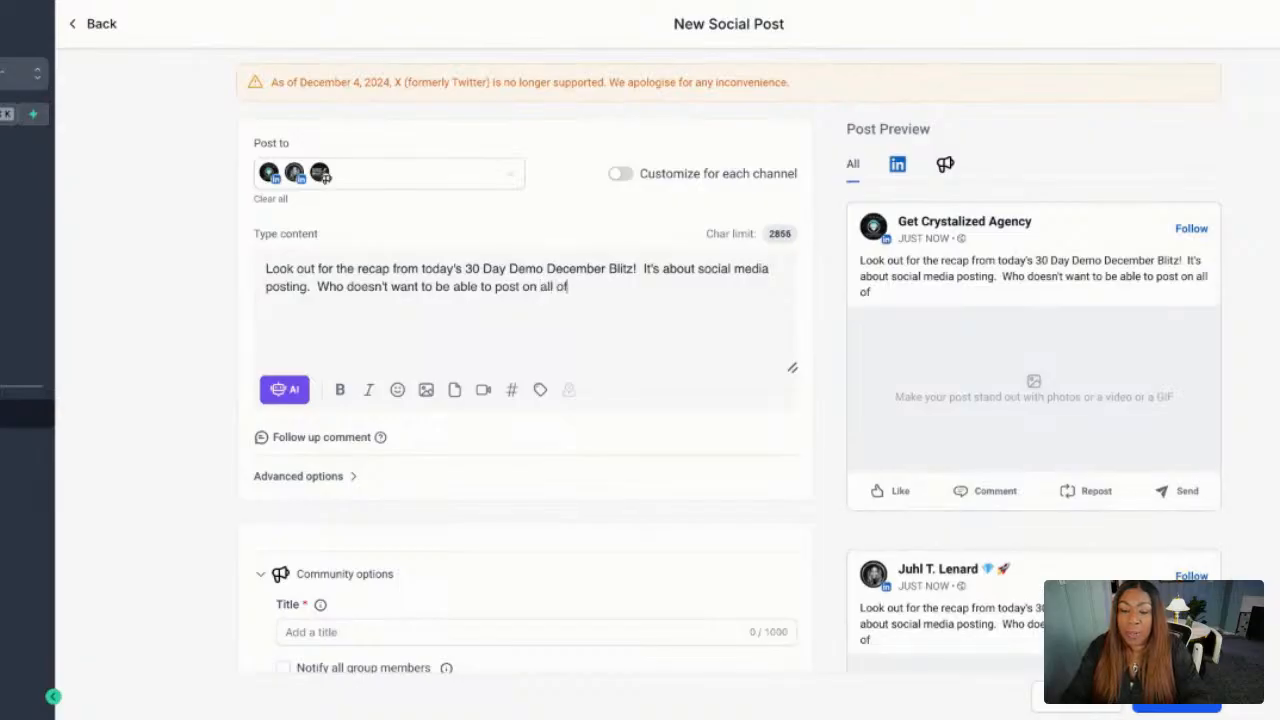
# Add the closing question "Who doesn't want to be able to post on all of their platforms at one time from a single platform?!".
pyautogui.press('BackSpace')
pyautogui.write('lat')
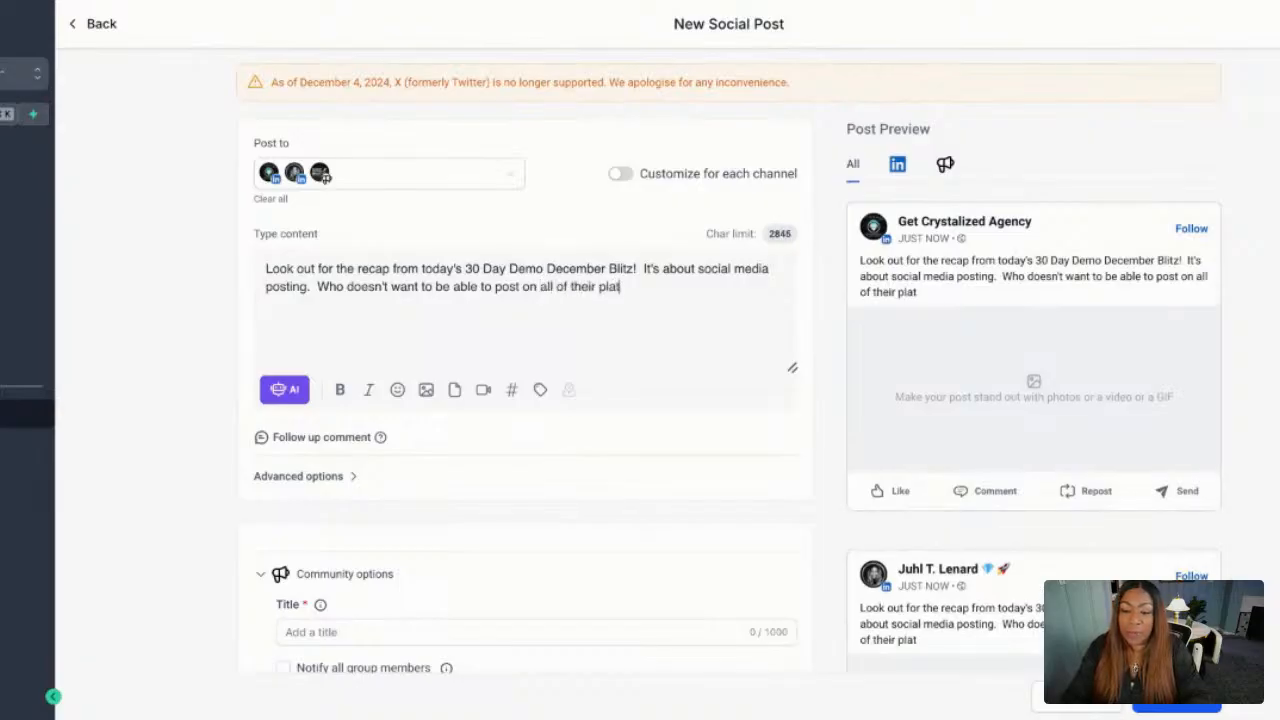
pyautogui.write('forms a')
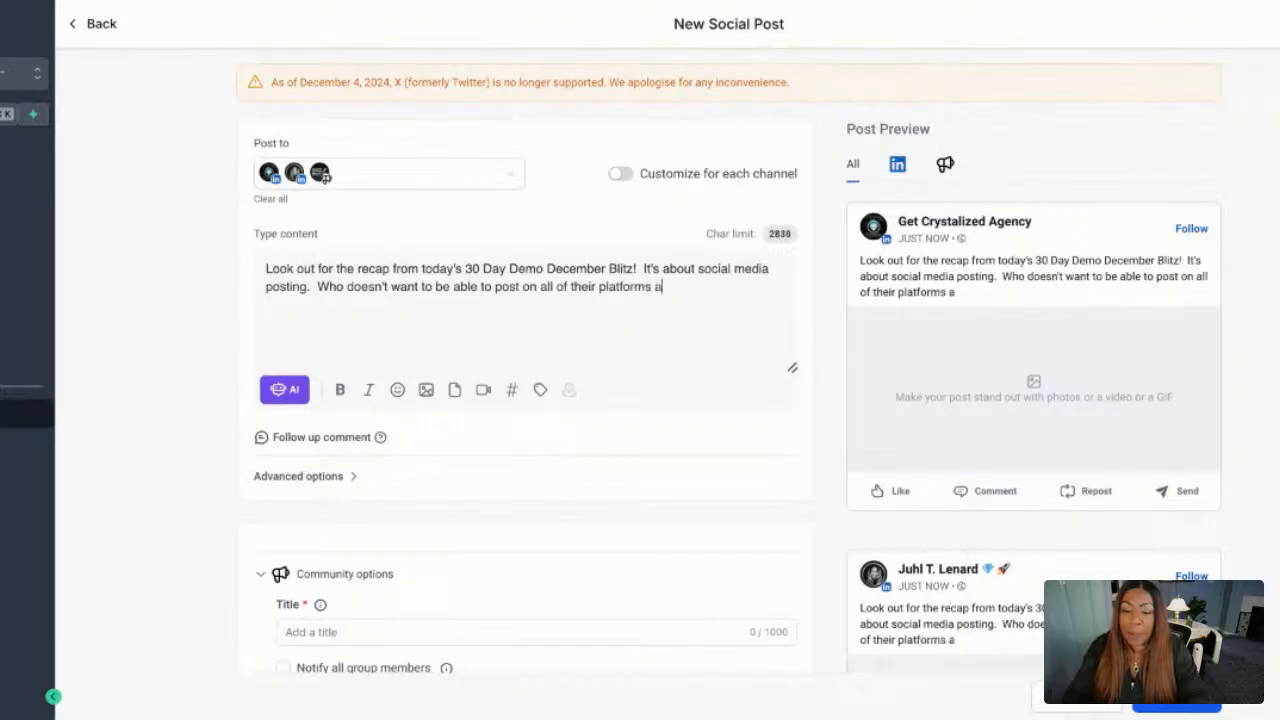
pyautogui.write('t one tim')
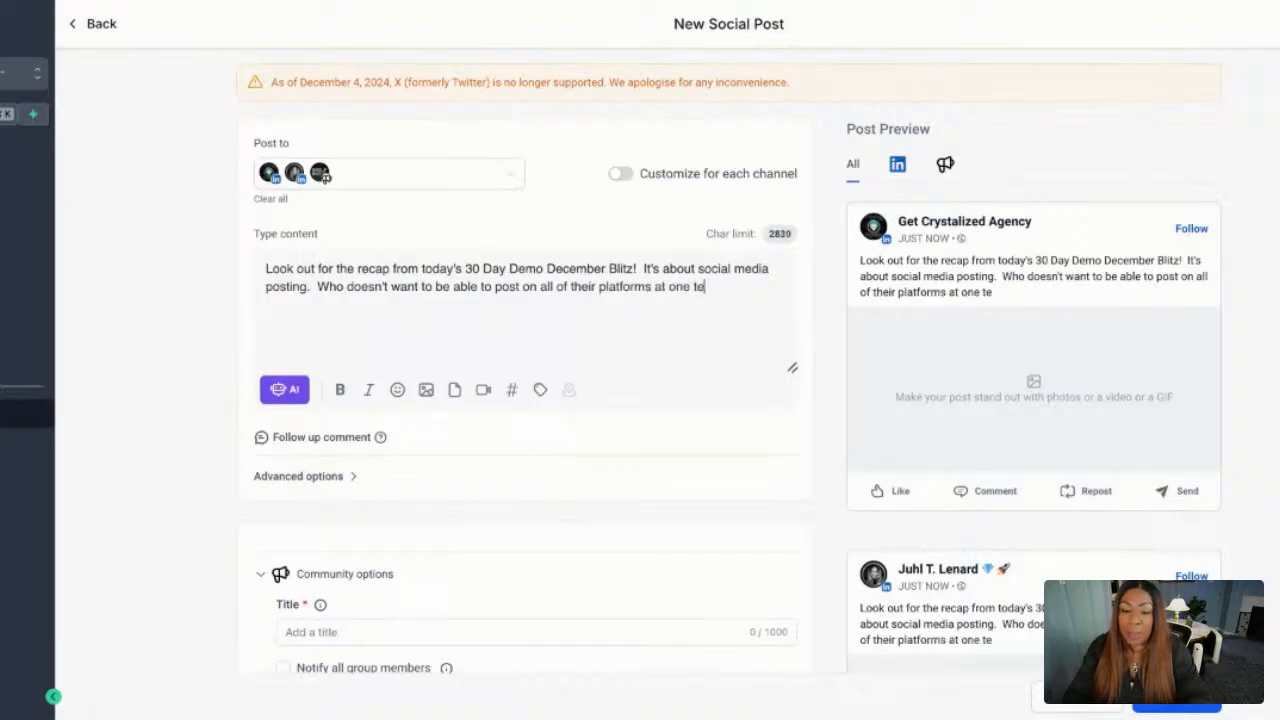
pyautogui.write('e fr')
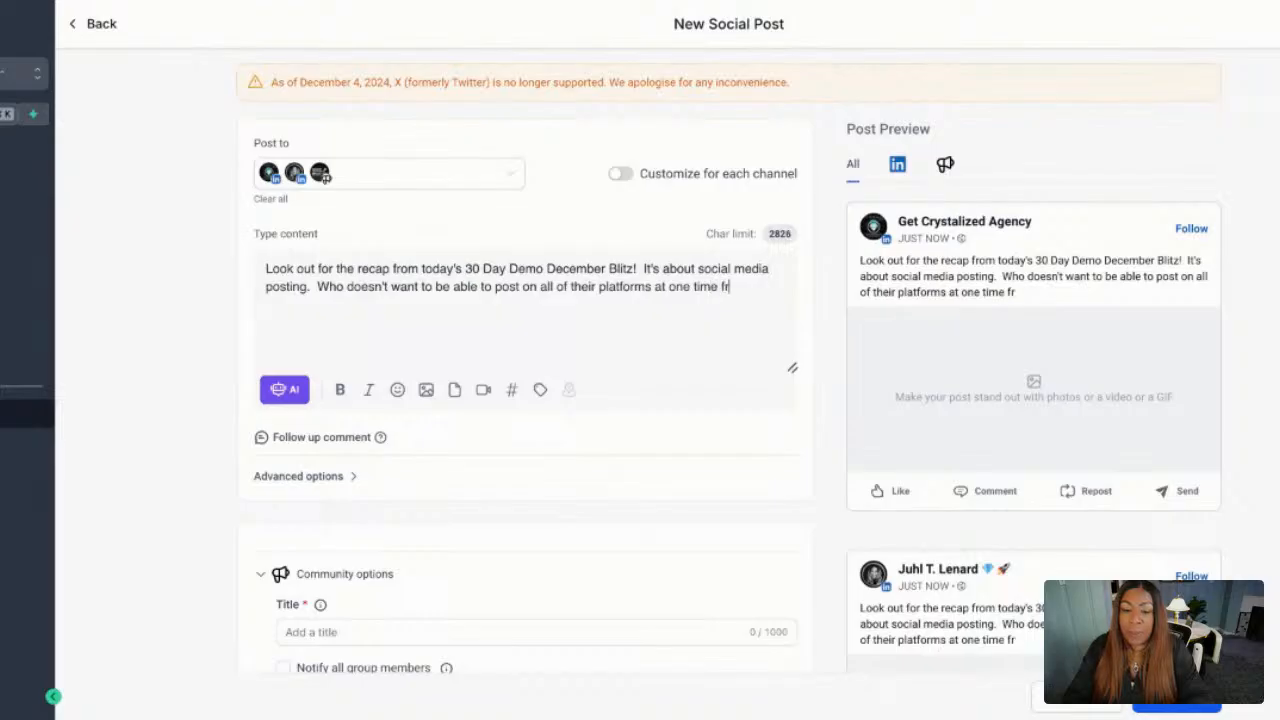
pyautogui.write('om a single pl')
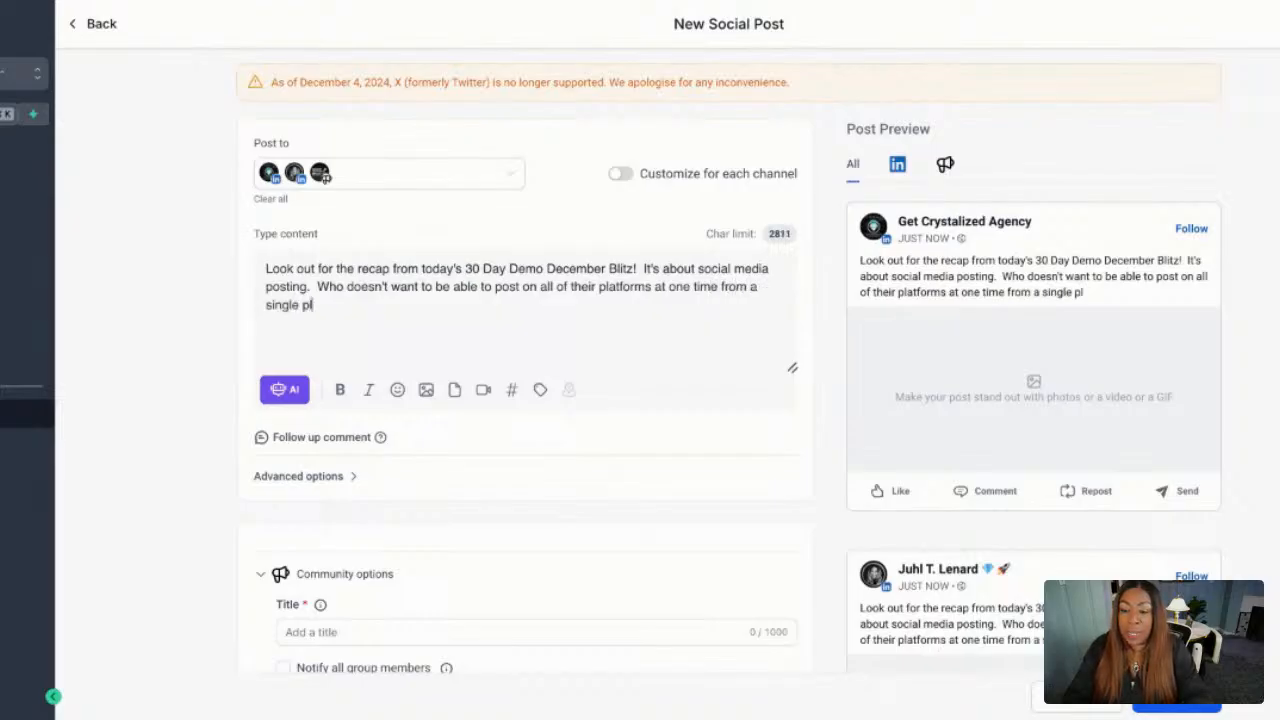
pyautogui.write('atform?!')
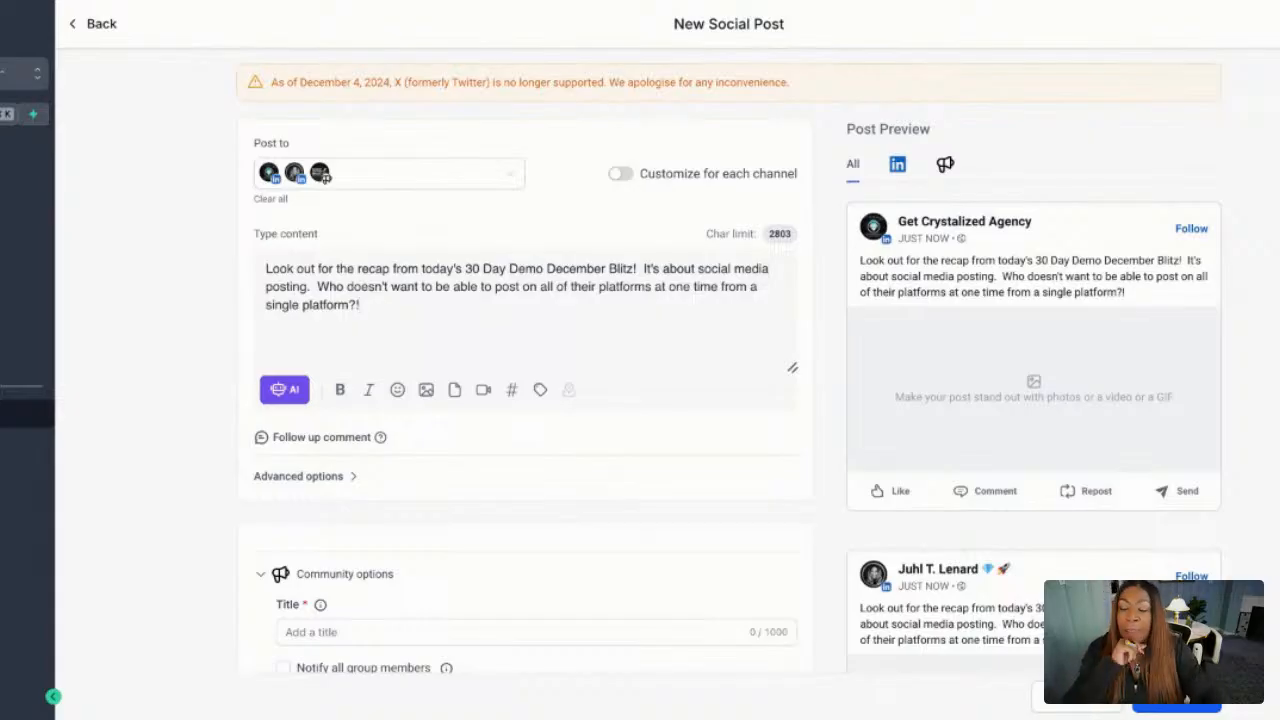
# Examine the post's formatting and media attachment options and which platforms support follow-up comments.
pyautogui.click(341, 391)
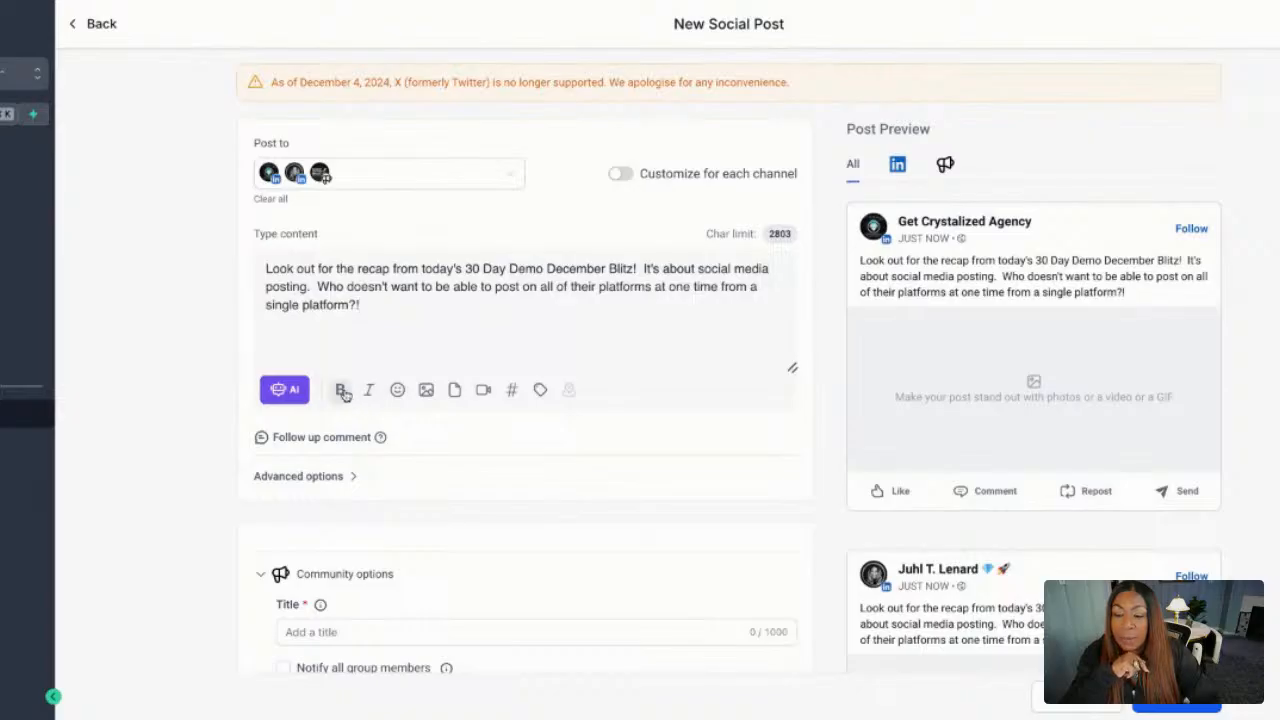
pyautogui.click(427, 394)
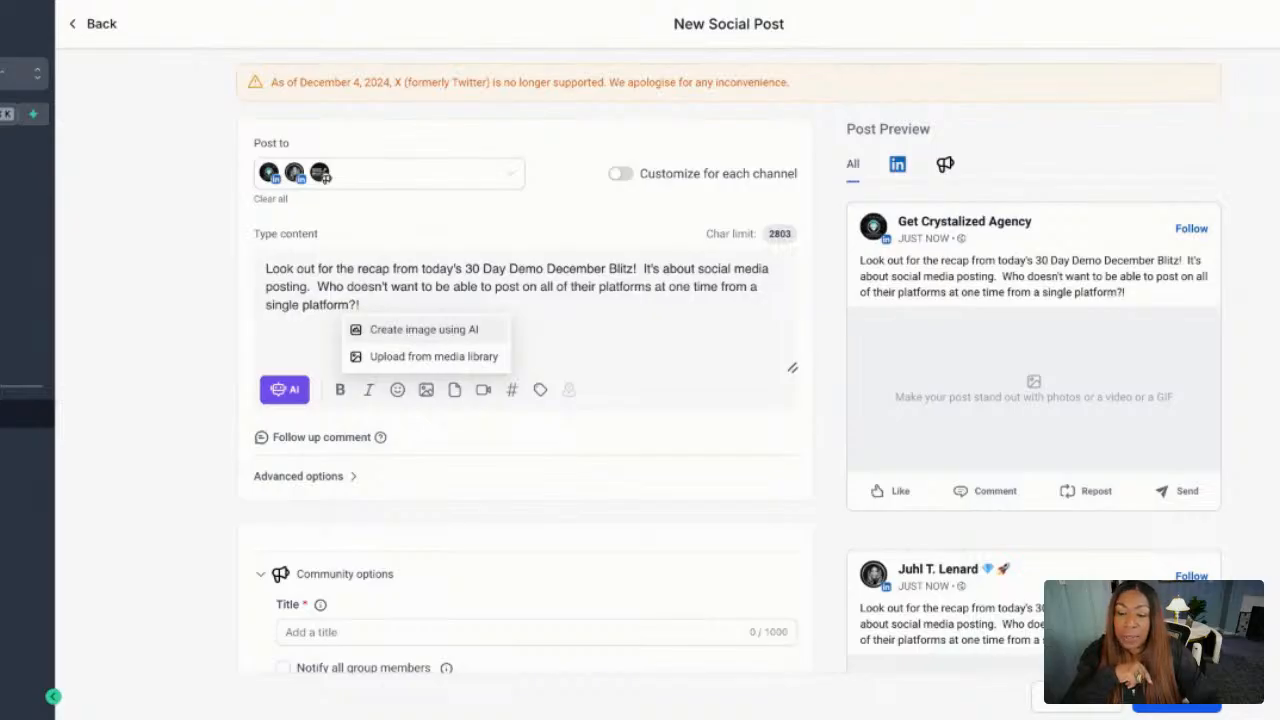
pyautogui.click(464, 368)
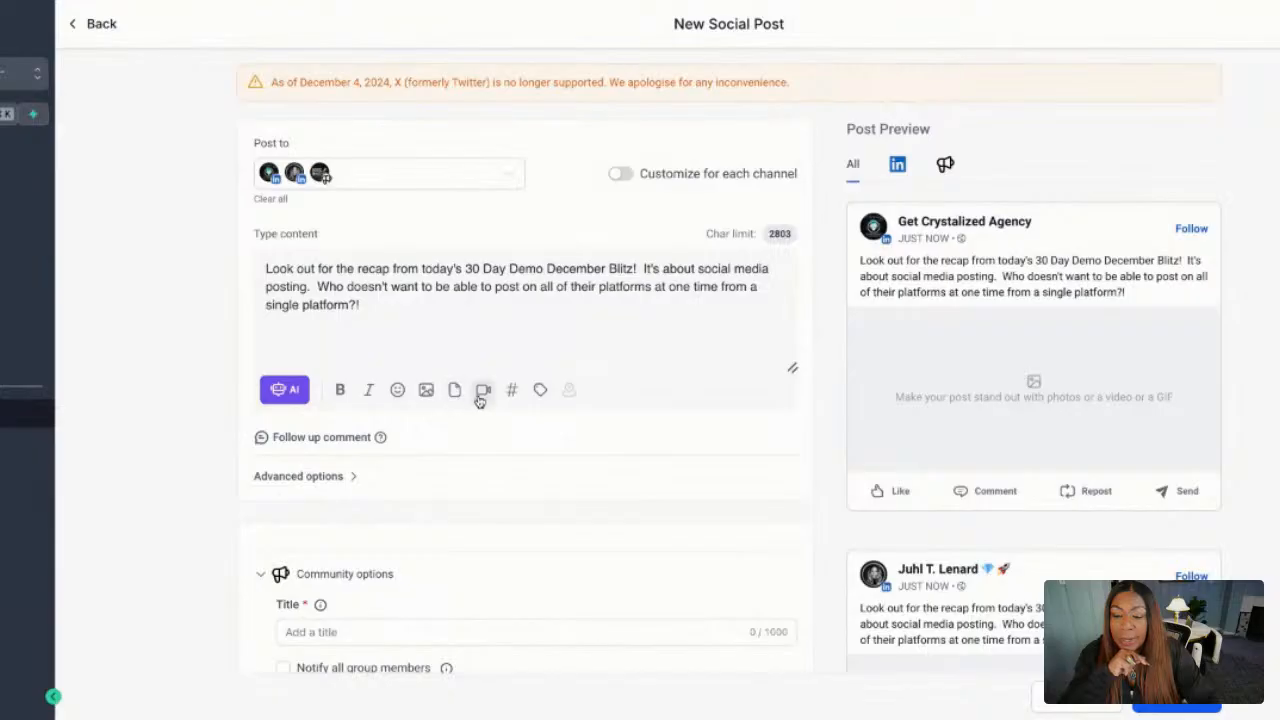
pyautogui.click(455, 392)
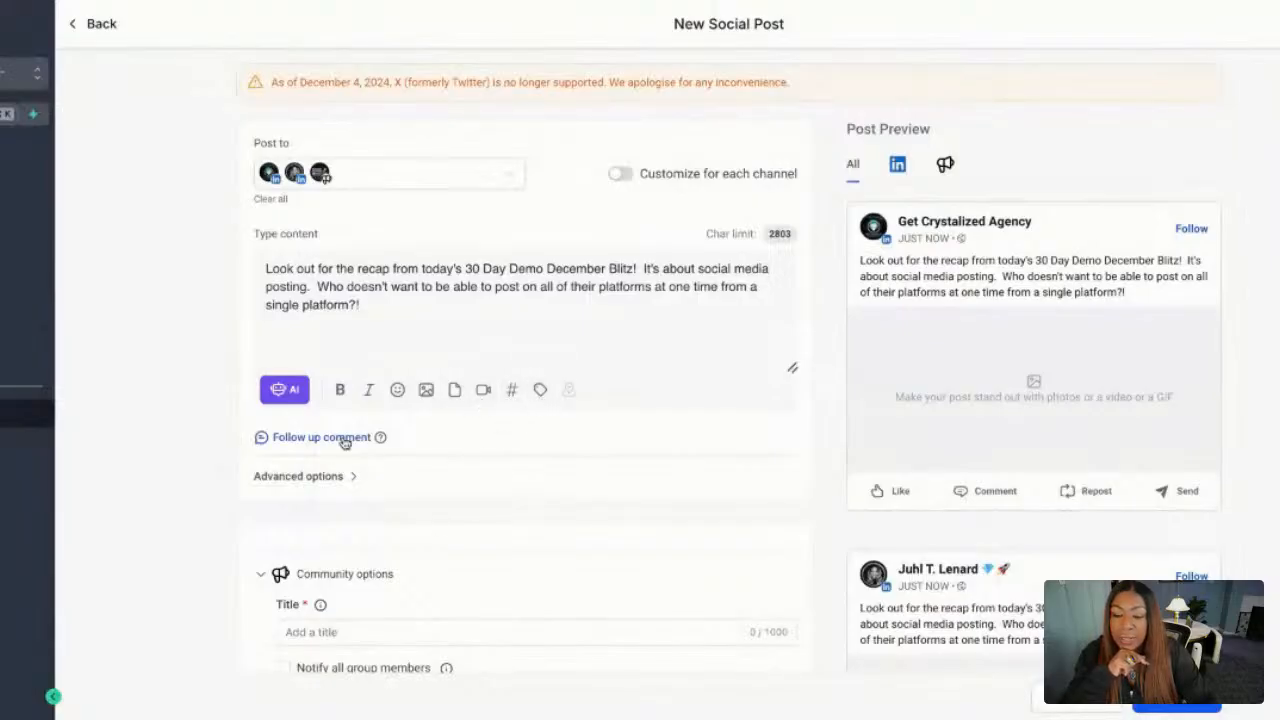
pyautogui.moveTo(385, 447)
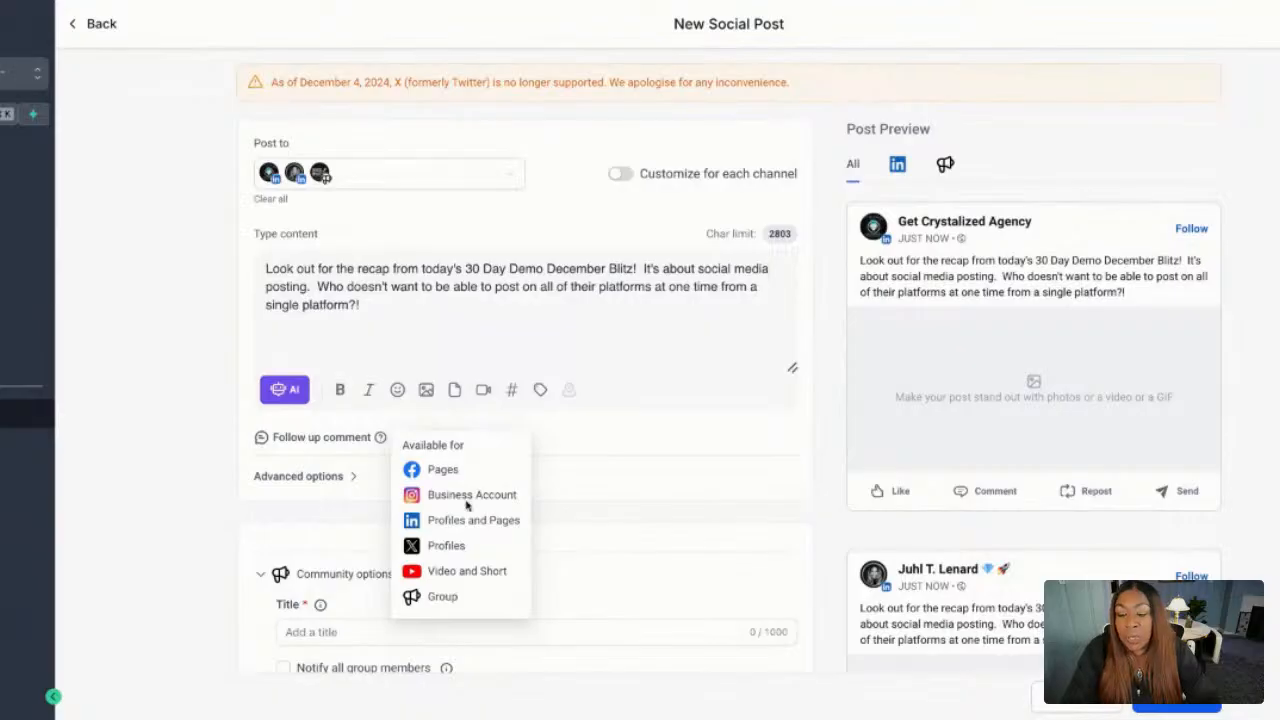
# Give the community post the title "Headup on upcoming Demo".
pyautogui.scroll(-2, 543, 486)
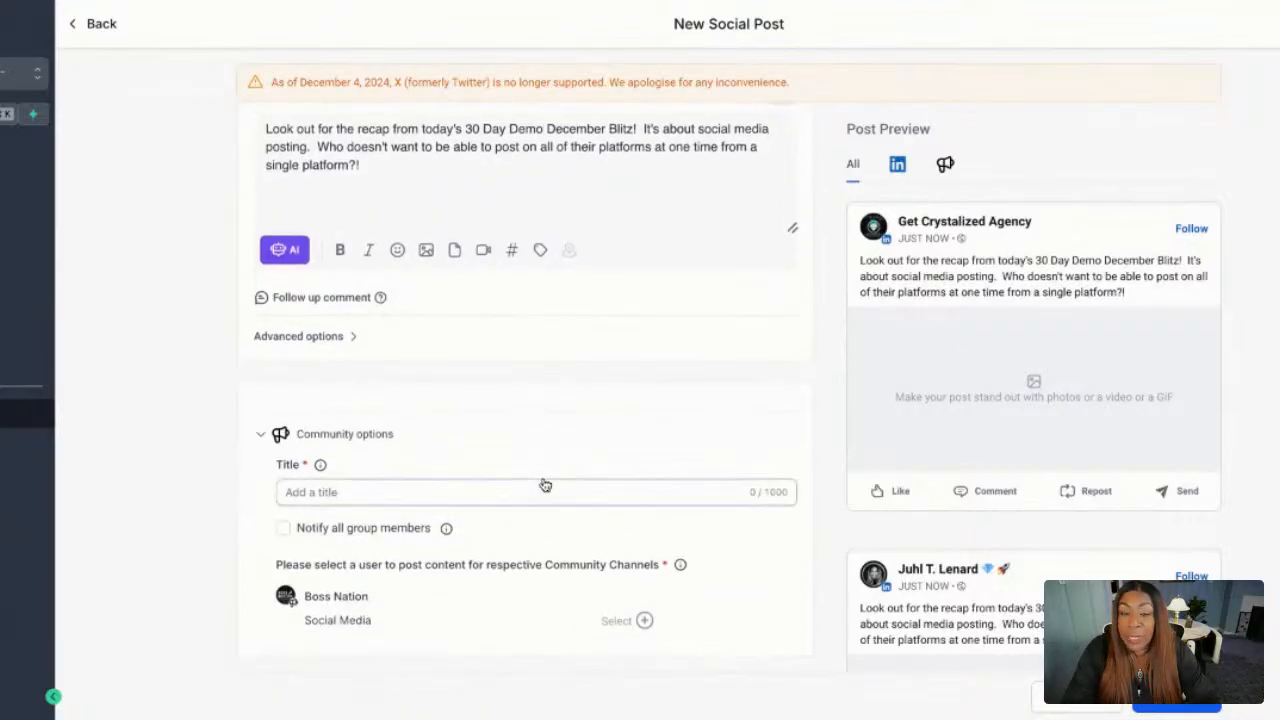
pyautogui.click(544, 486)
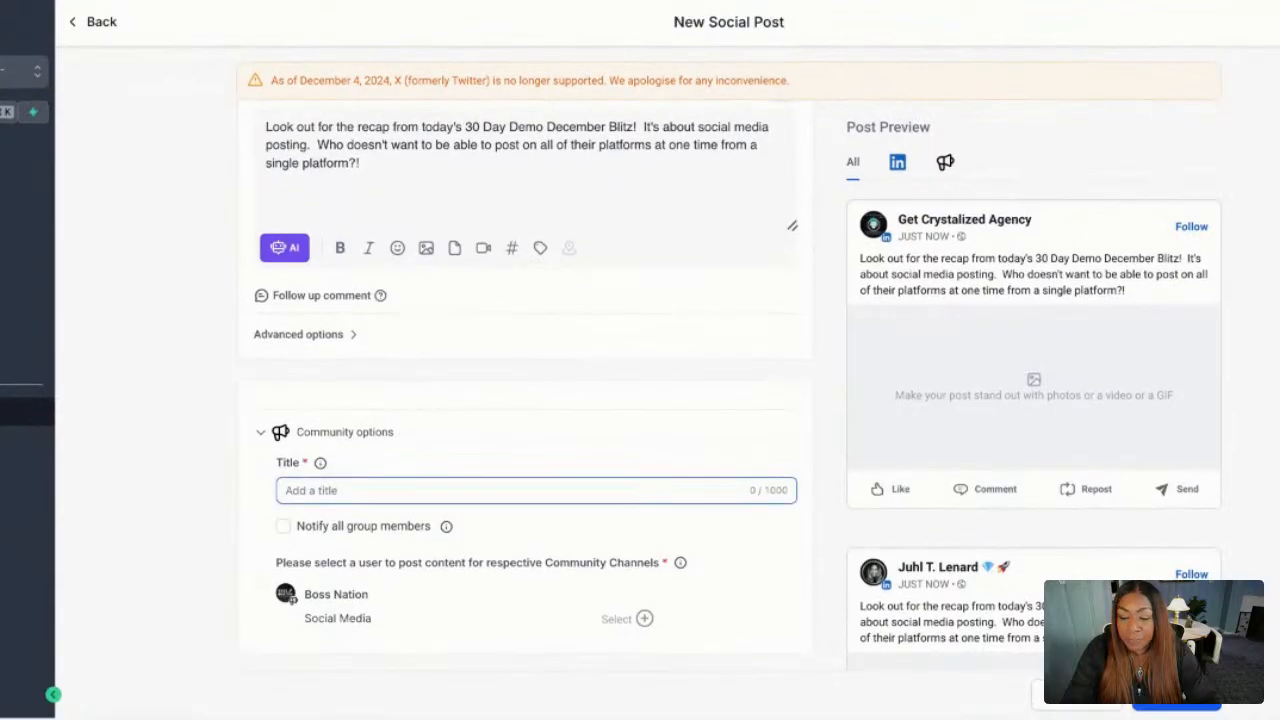
pyautogui.click(360, 492)
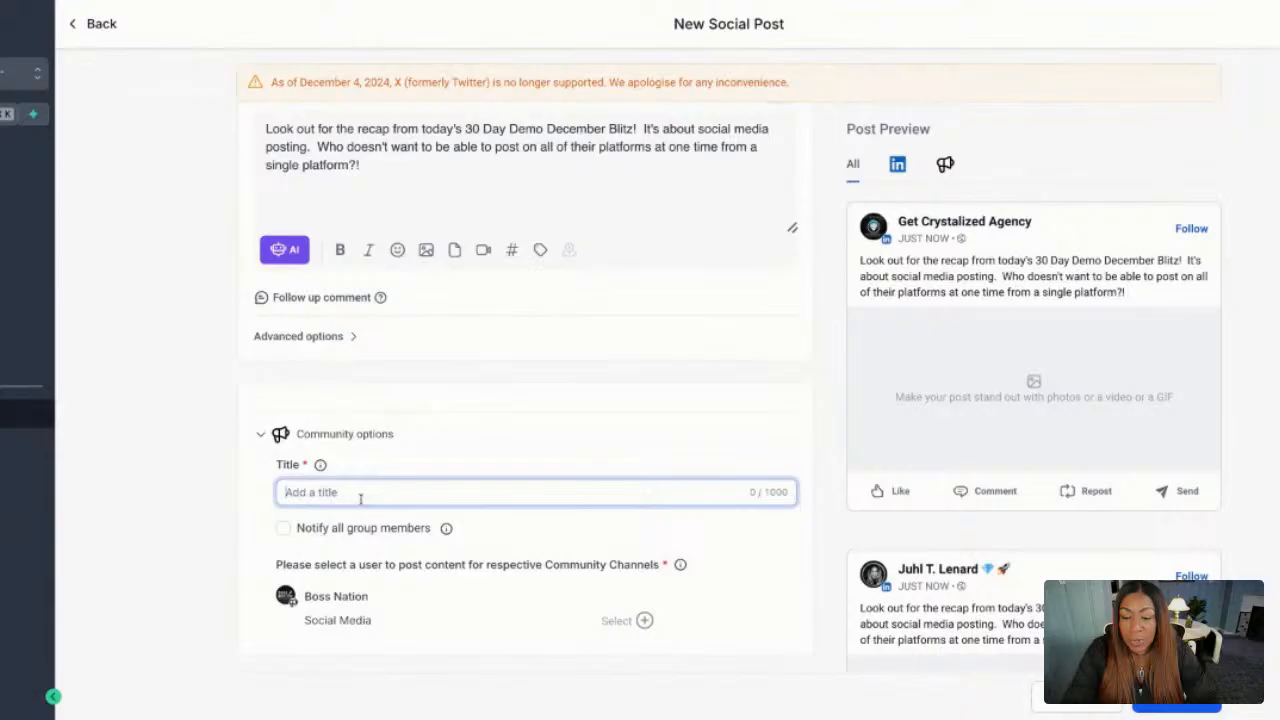
pyautogui.write('He')
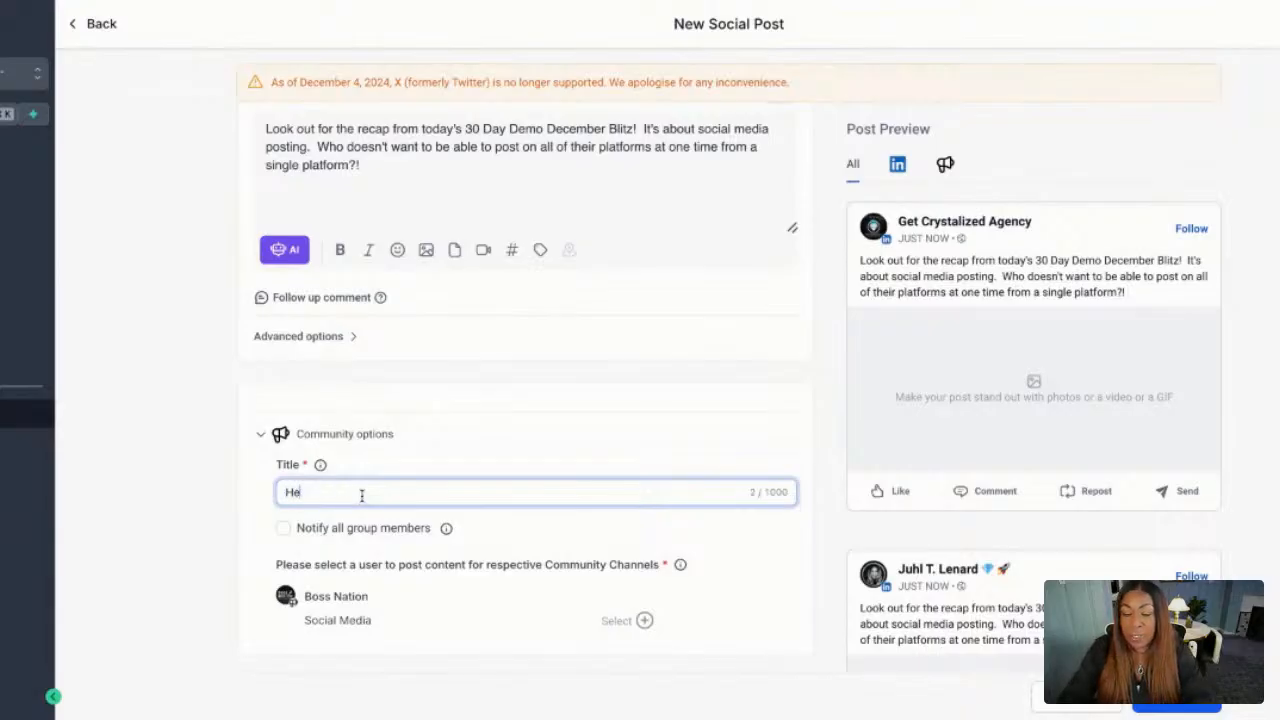
pyautogui.write('adup onup')
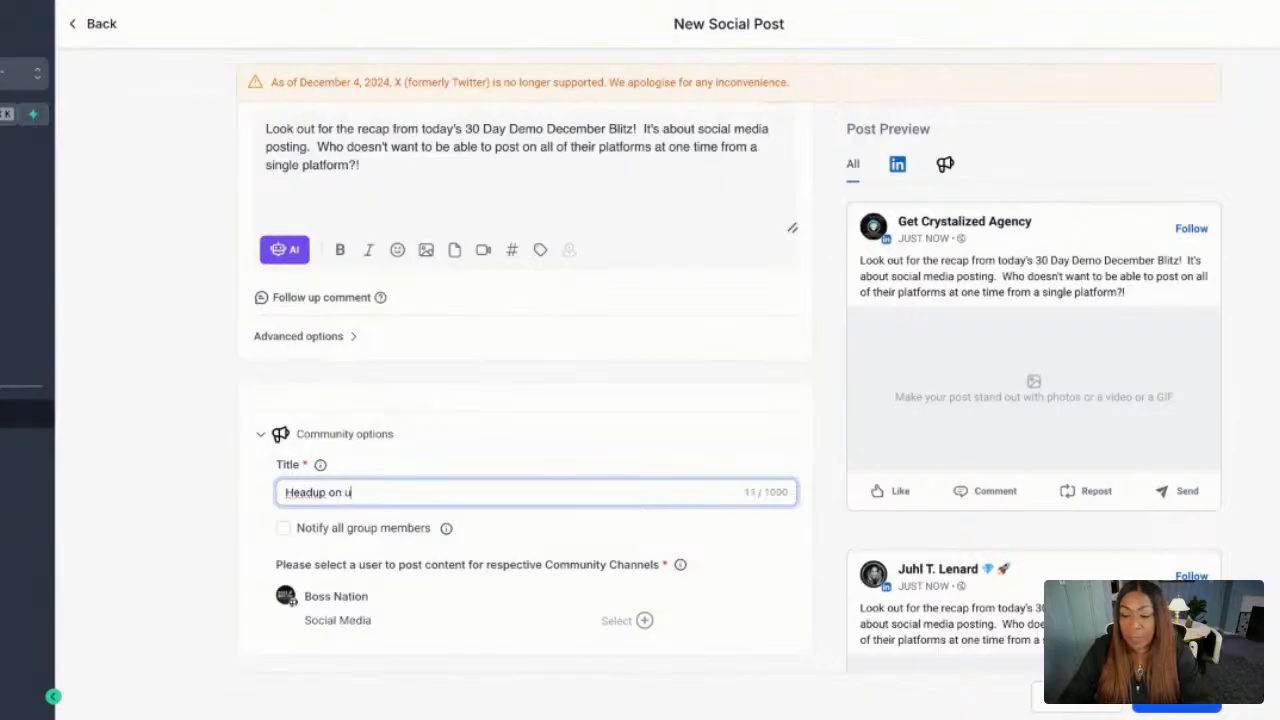
pyautogui.write('pcoming Demo')
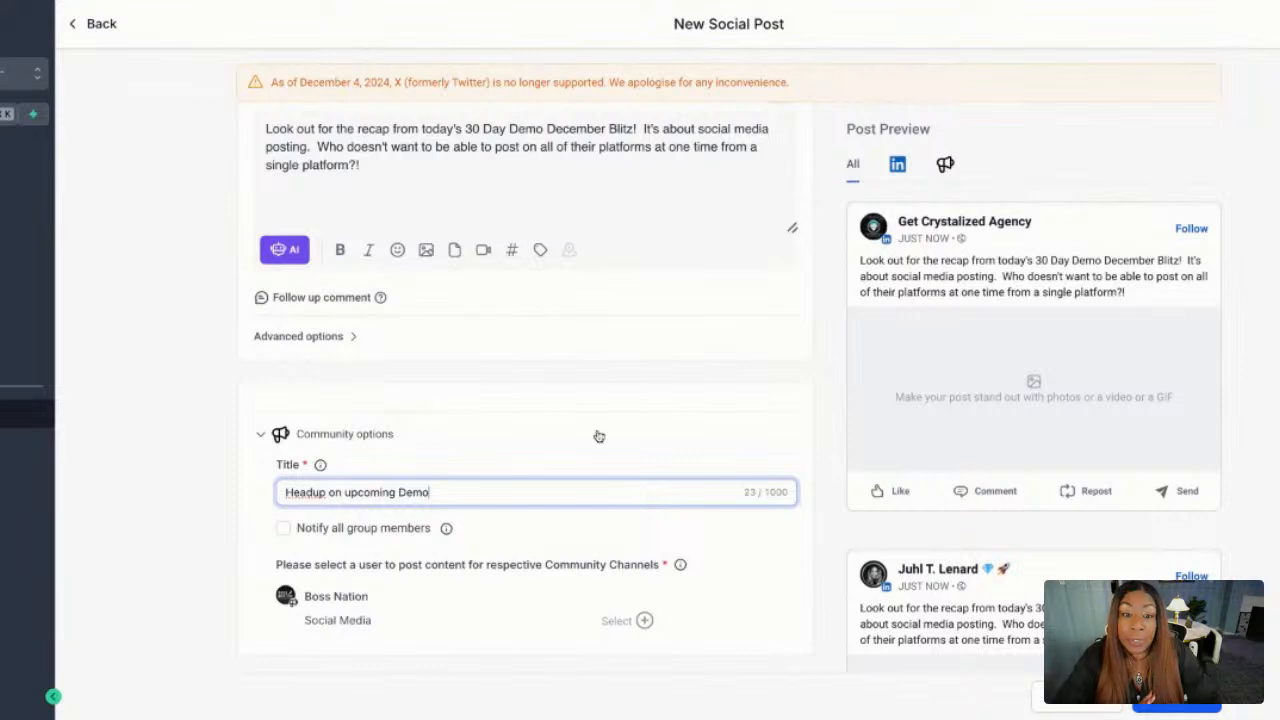
# Review the post previews for the selected LinkedIn accounts and community channel, and check the available publishing options.
pyautogui.scroll(-3, 960, 418)
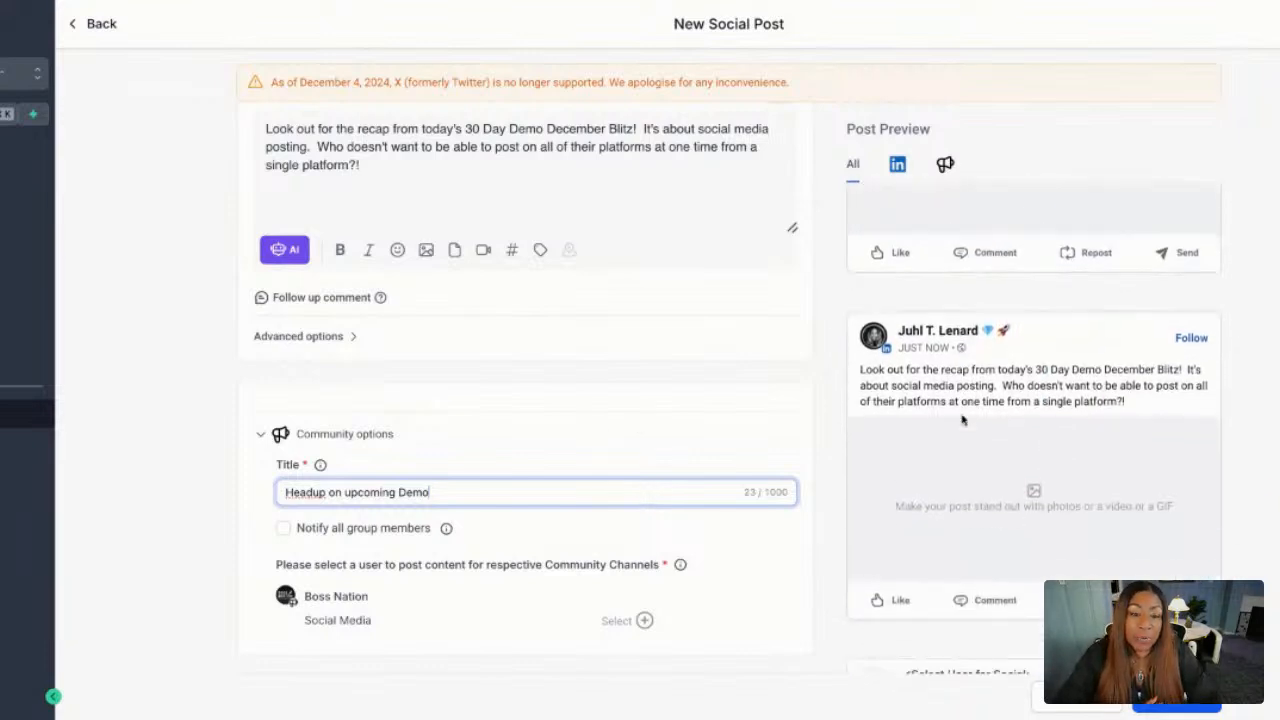
pyautogui.scroll(-4, 962, 420)
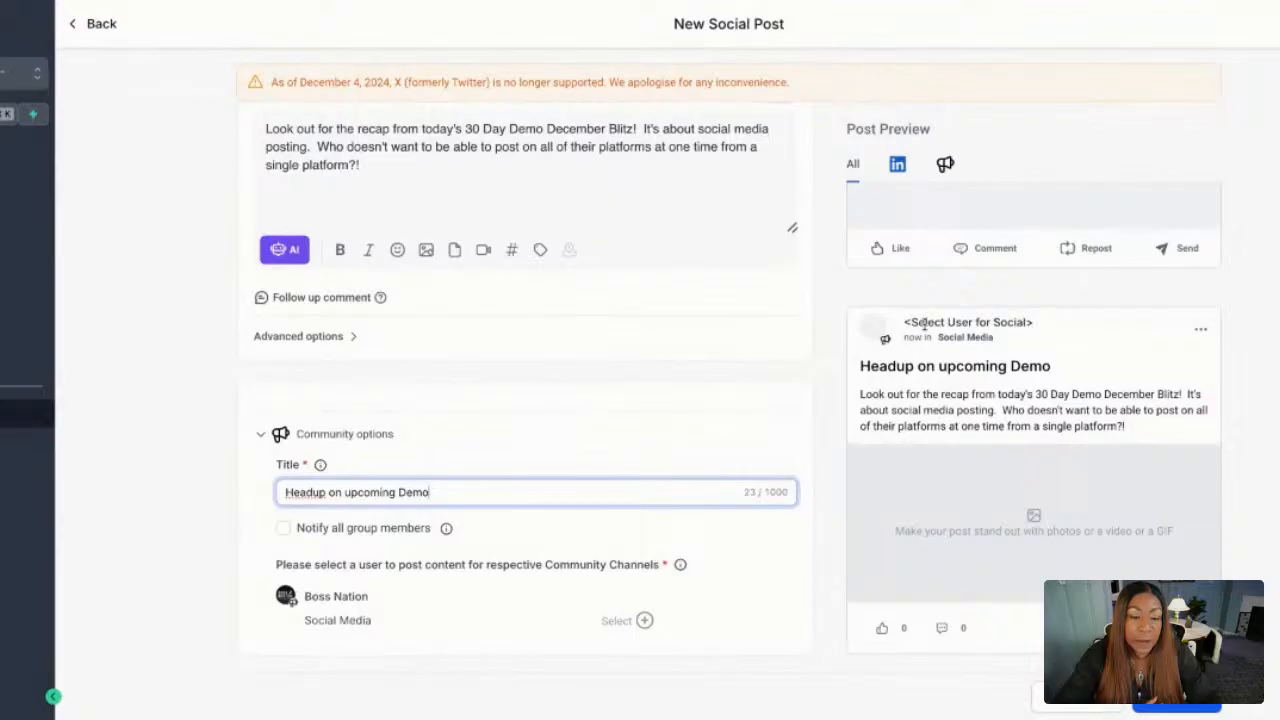
pyautogui.scroll(6, 924, 323)
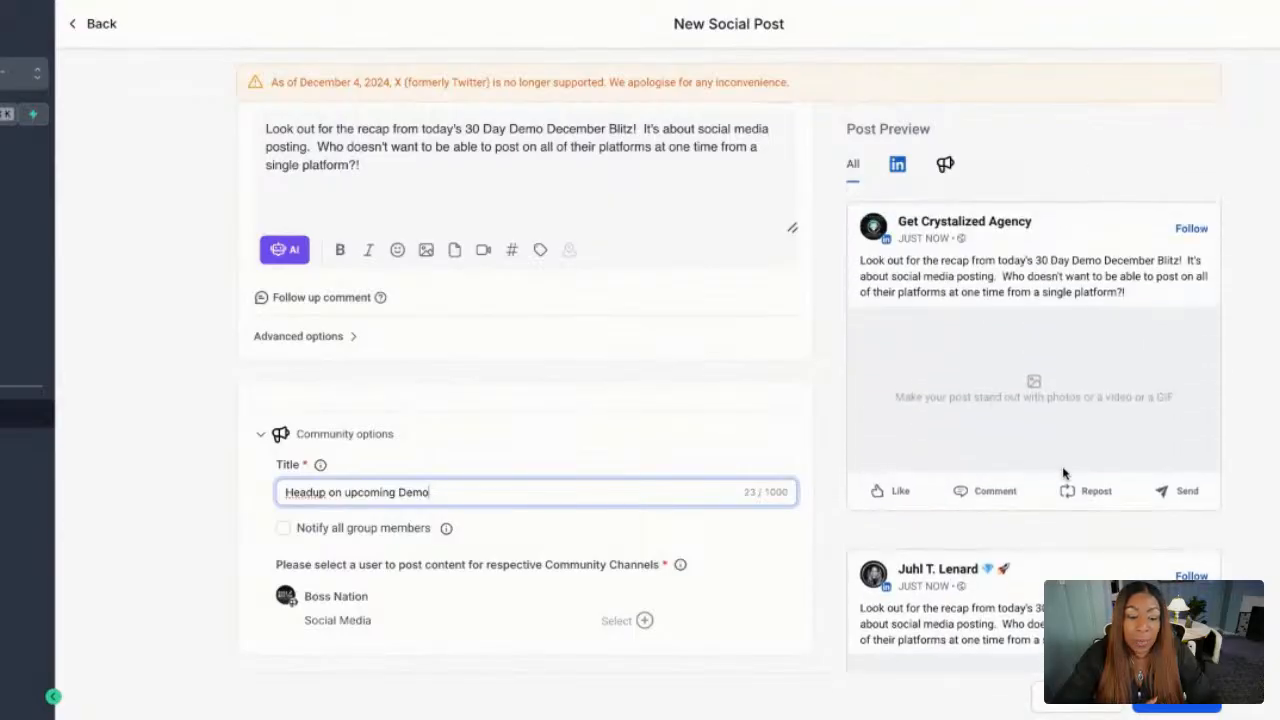
pyautogui.scroll(-1, 1064, 474)
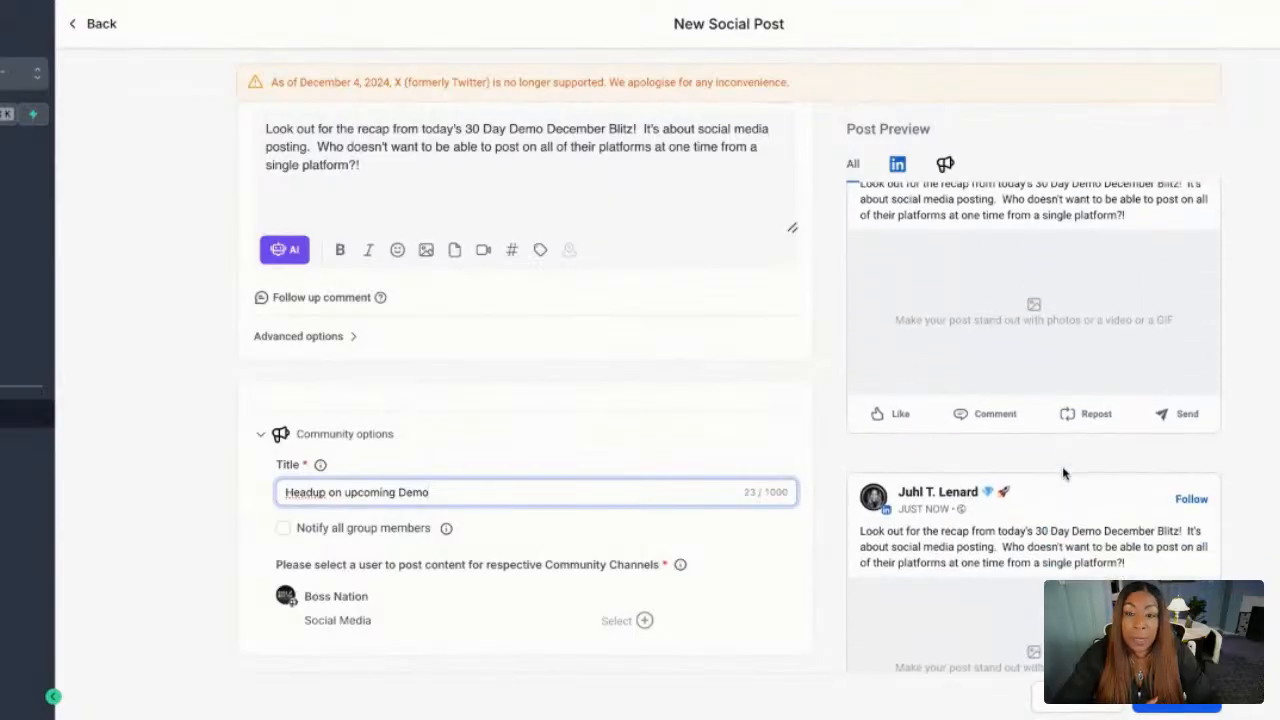
pyautogui.click(1207, 704)
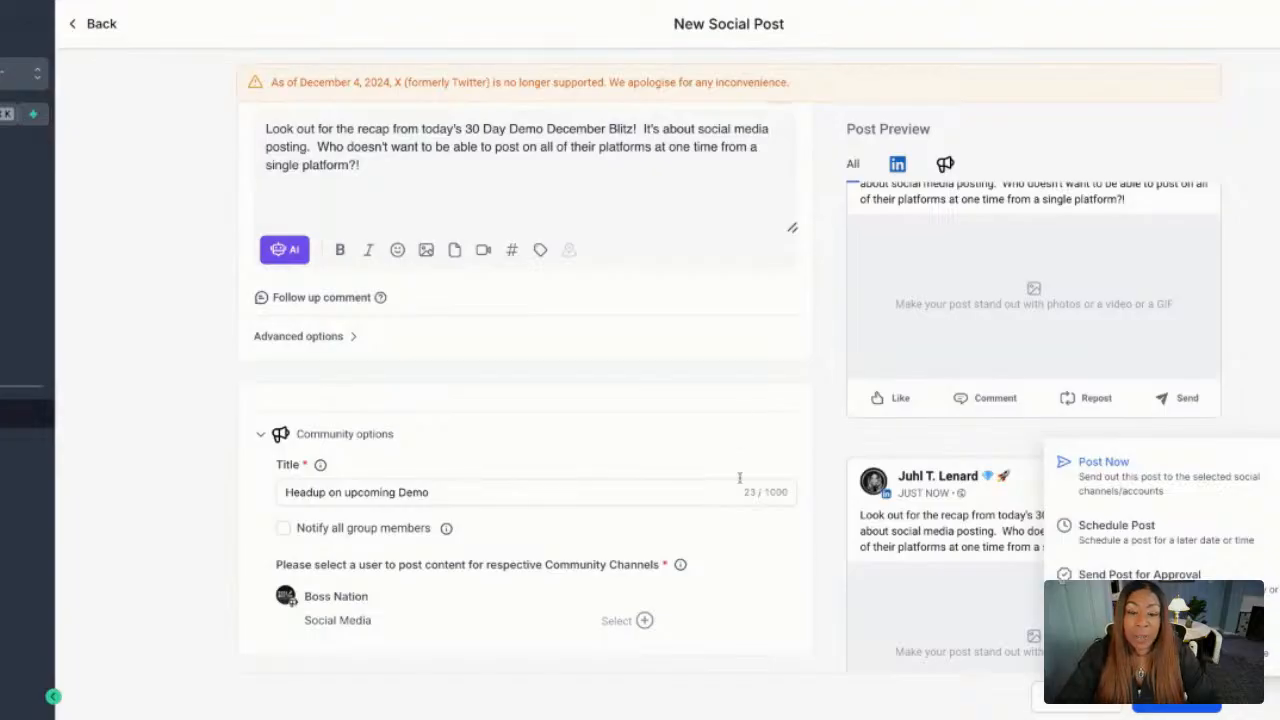
pyautogui.click(835, 288)
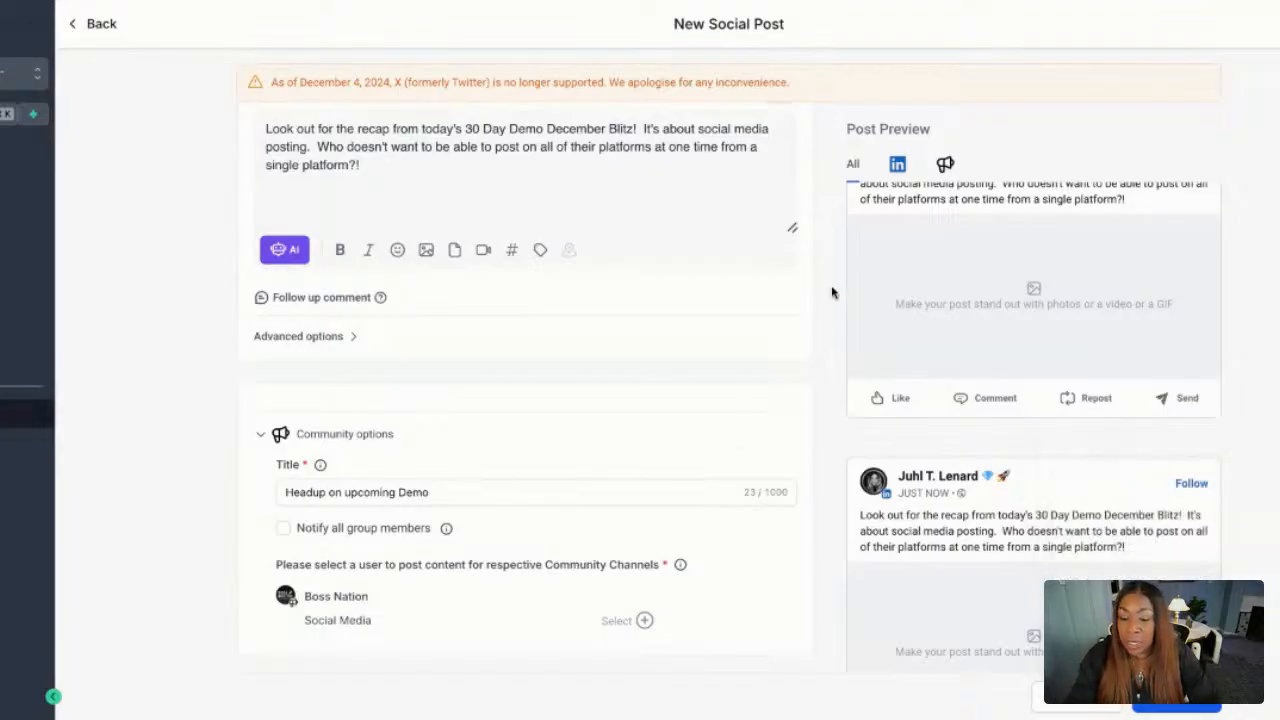
# Leave the post unpublished and view the December 2024 posts in the planner's calendar, first by month and finally by week.
pyautogui.click(77, 30)
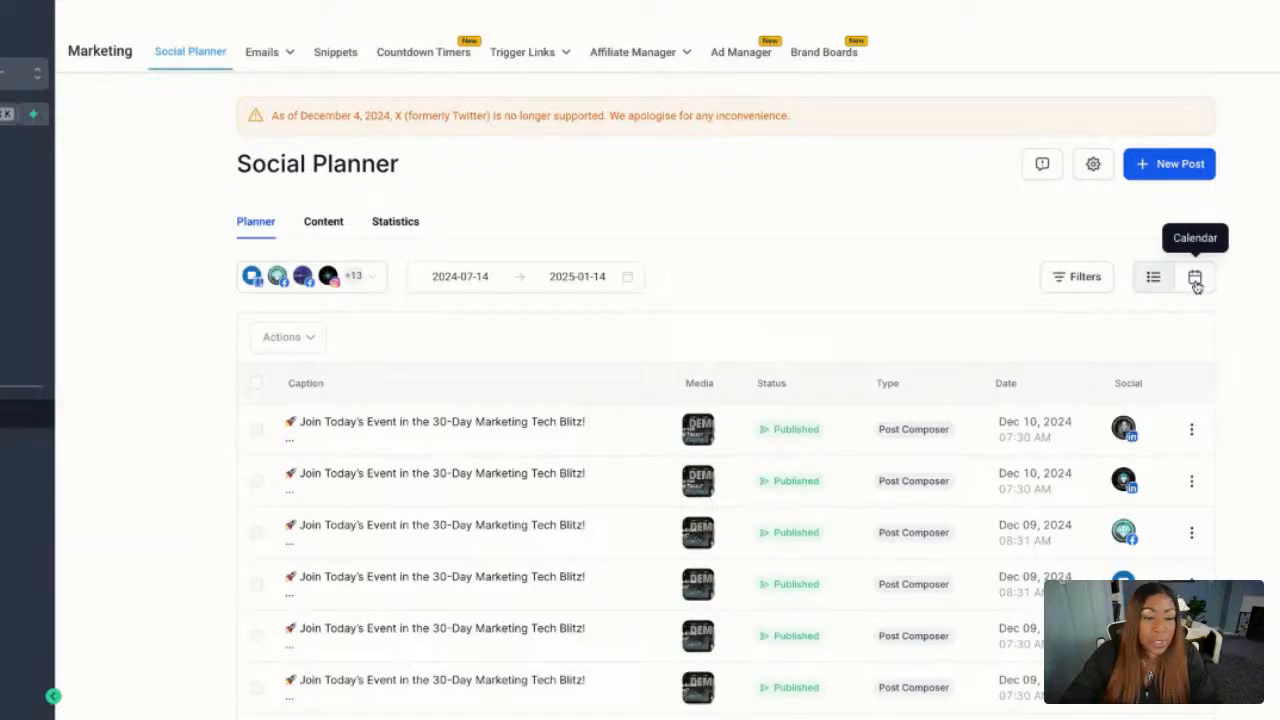
pyautogui.click(1195, 281)
pyautogui.scroll(-1, 924, 374)
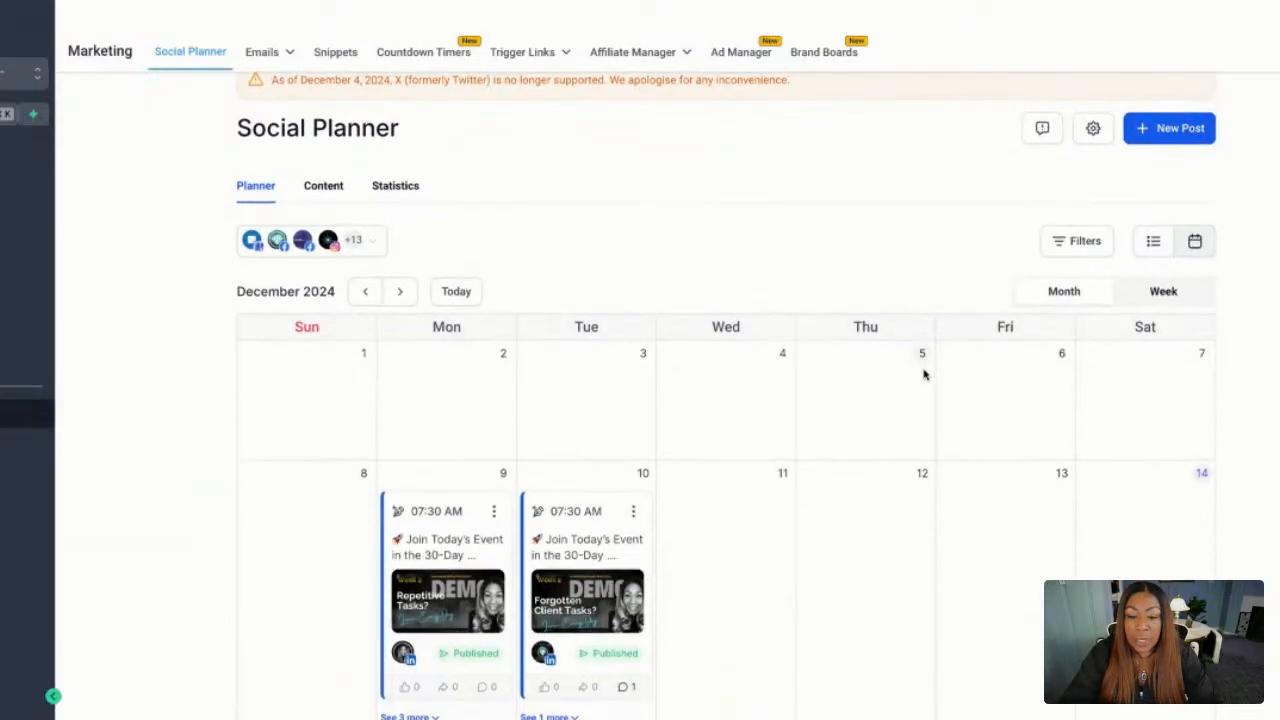
pyautogui.scroll(1, 924, 374)
pyautogui.scroll(-2, 924, 374)
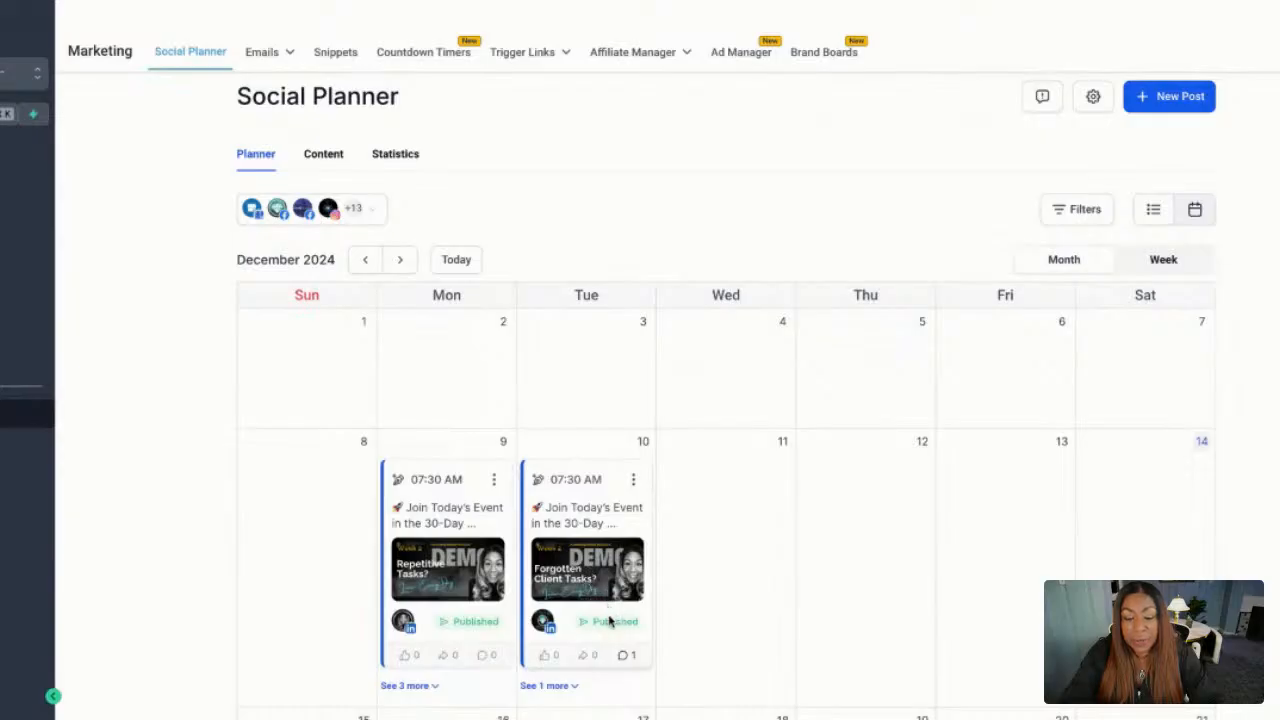
pyautogui.scroll(-1, 540, 635)
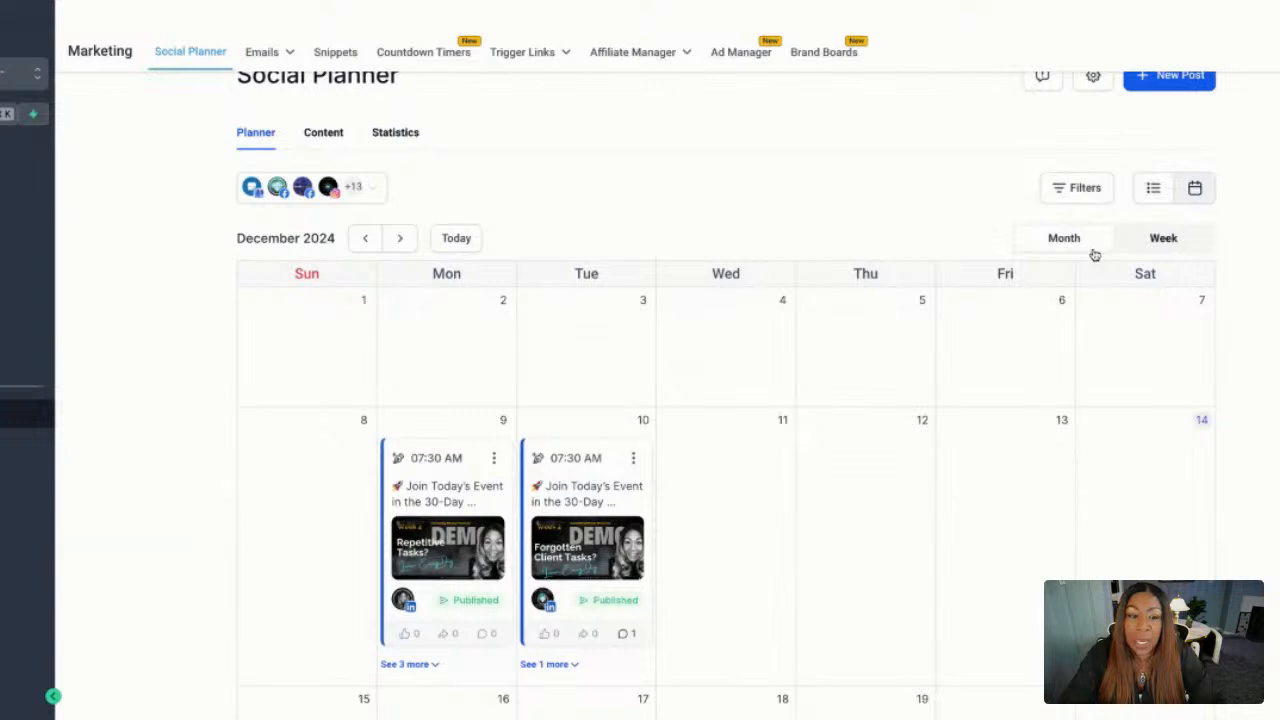
pyautogui.click(1158, 239)
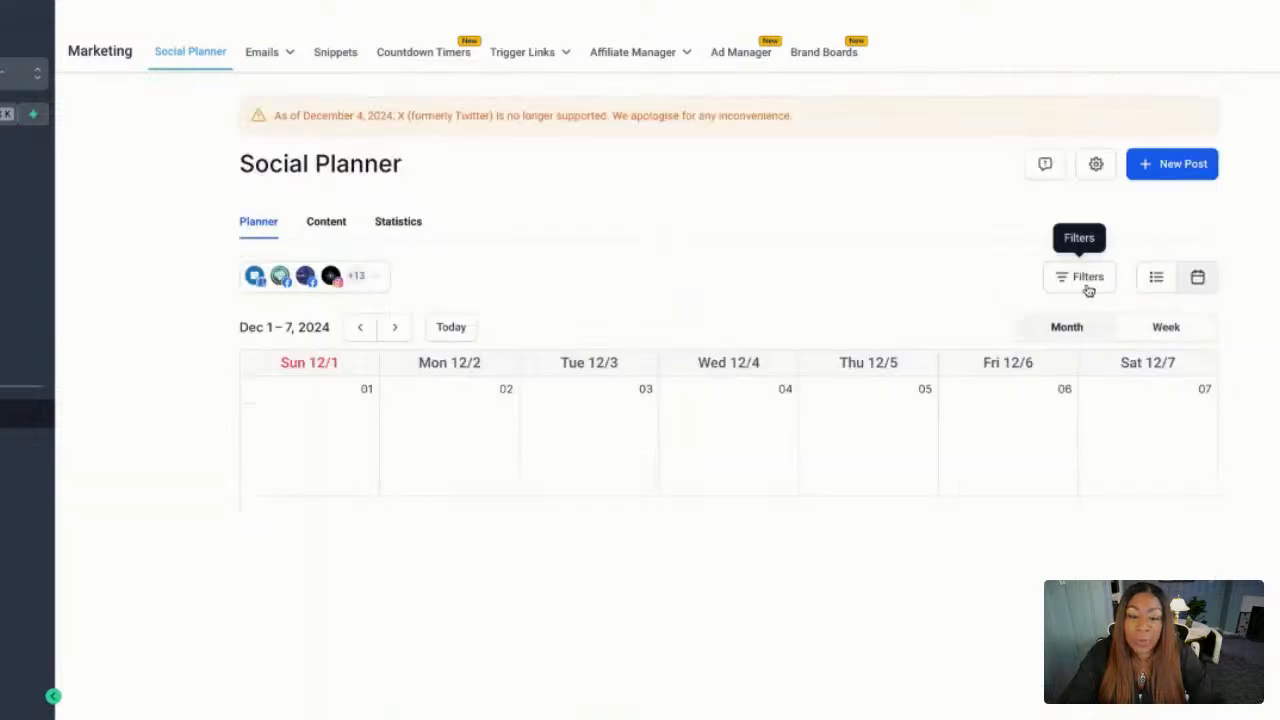
# Review the social post statistics and the CSV, Recurring, Review, RSS, Template Library and Approval content lists, ending on the CSV list.
pyautogui.click(310, 229)
pyautogui.click(400, 229)
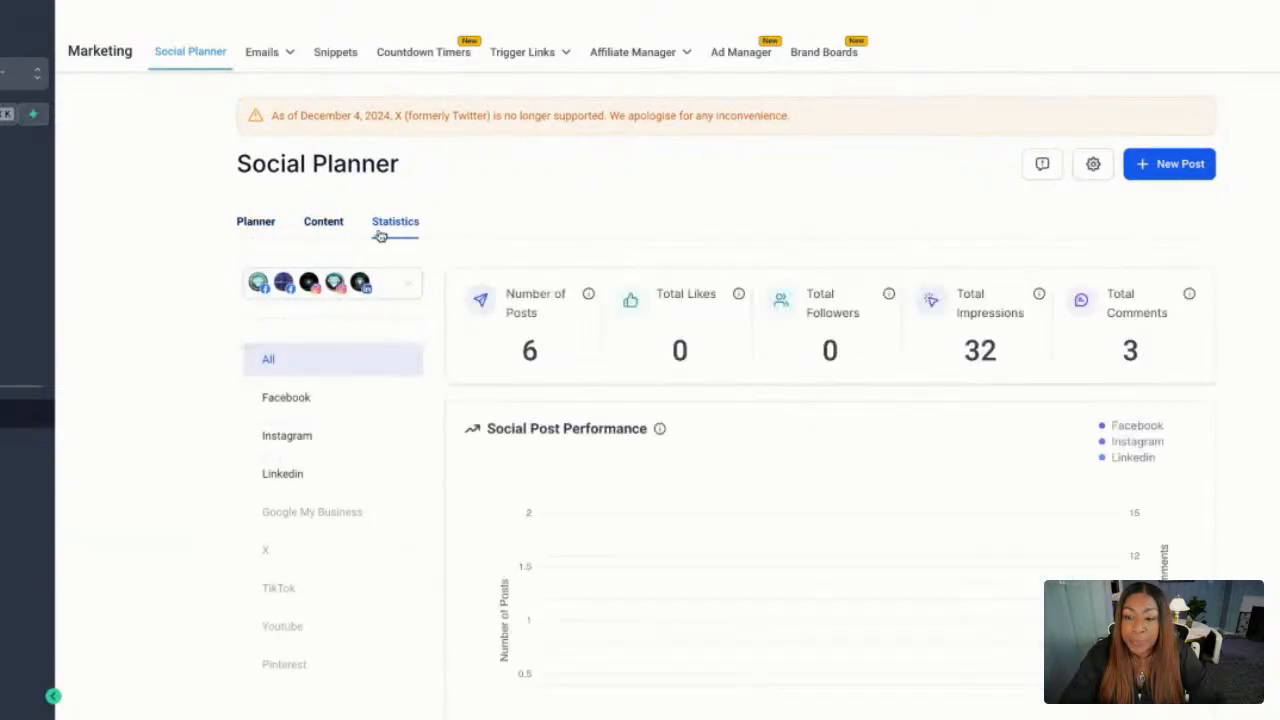
pyautogui.click(326, 229)
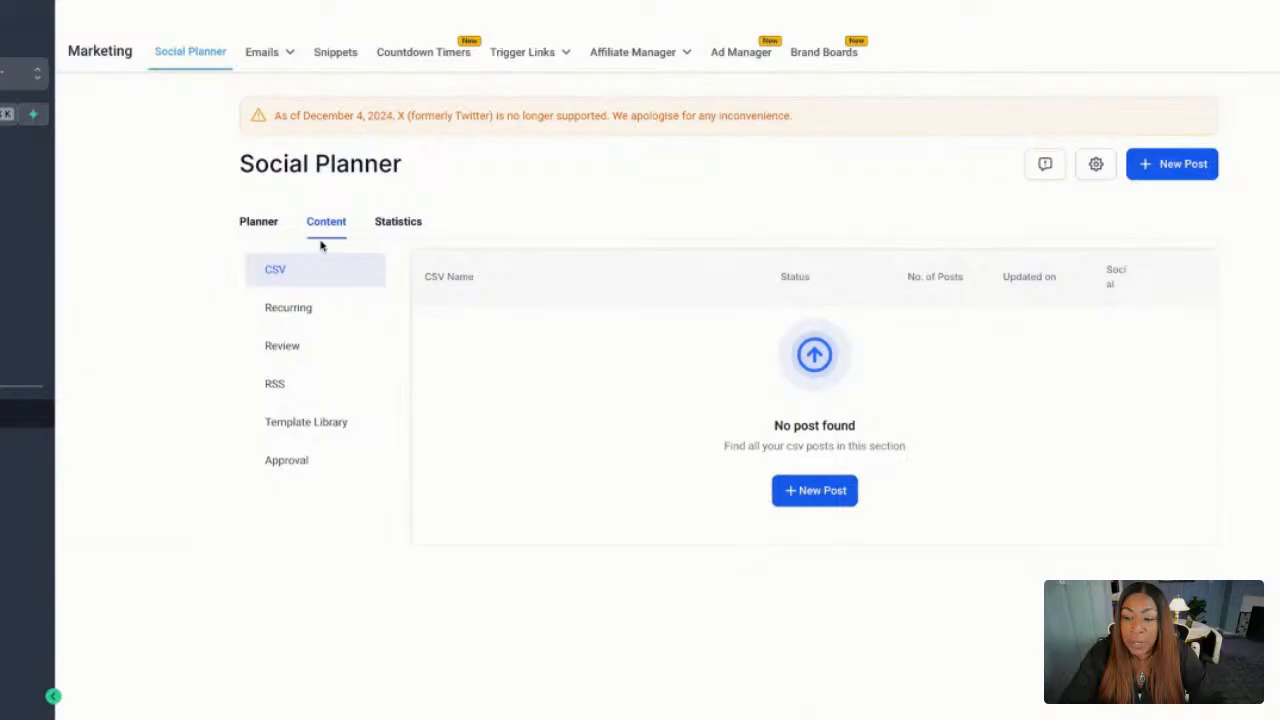
pyautogui.click(297, 310)
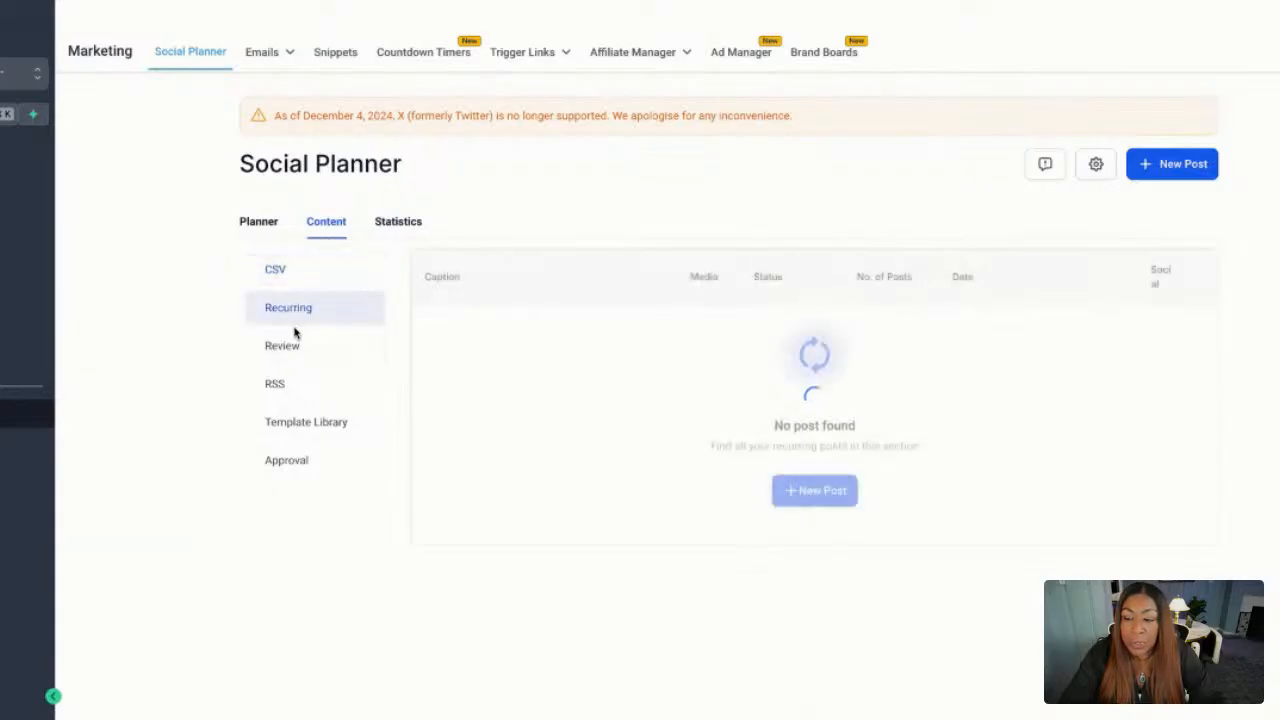
pyautogui.click(294, 344)
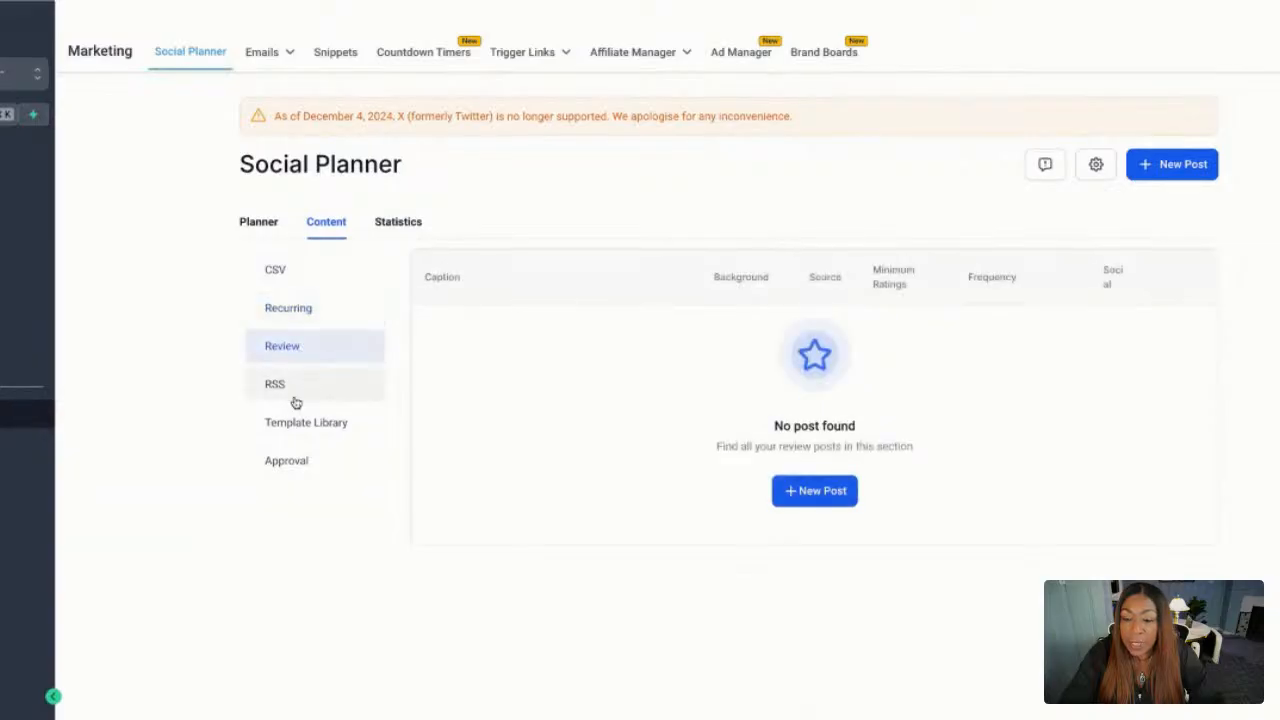
pyautogui.click(296, 398)
pyautogui.click(304, 424)
pyautogui.click(289, 460)
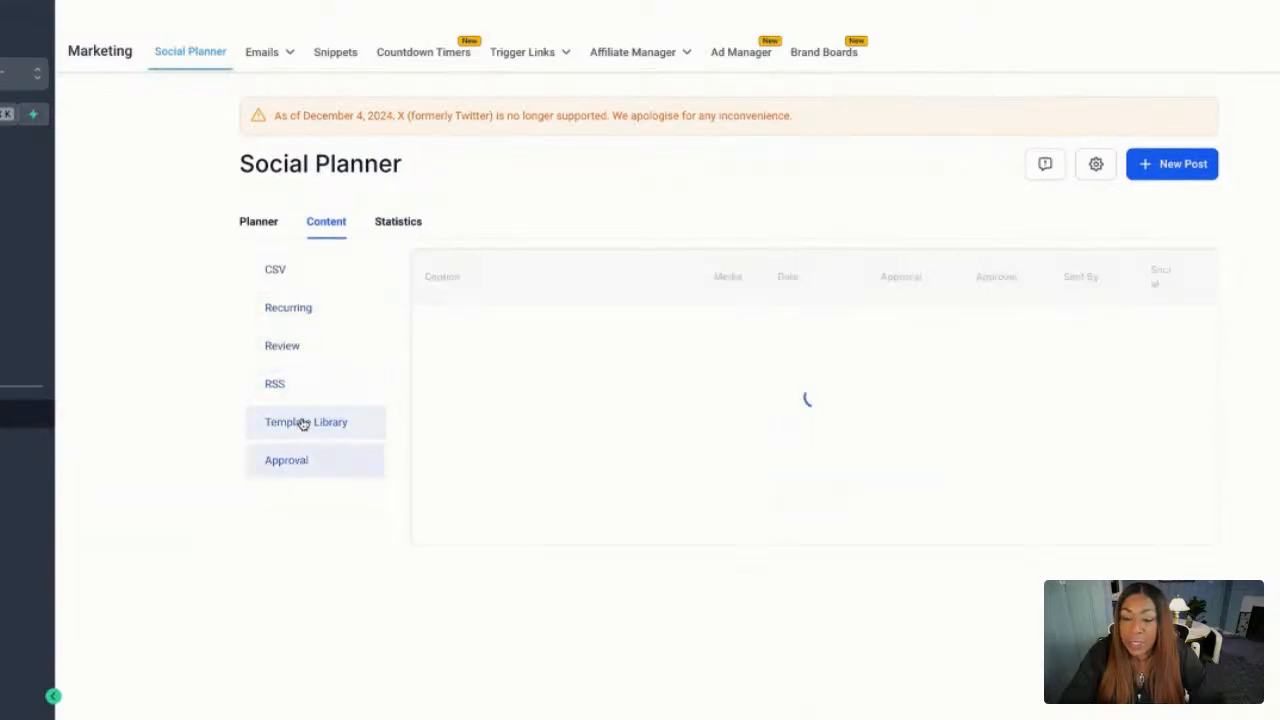
pyautogui.click(290, 273)
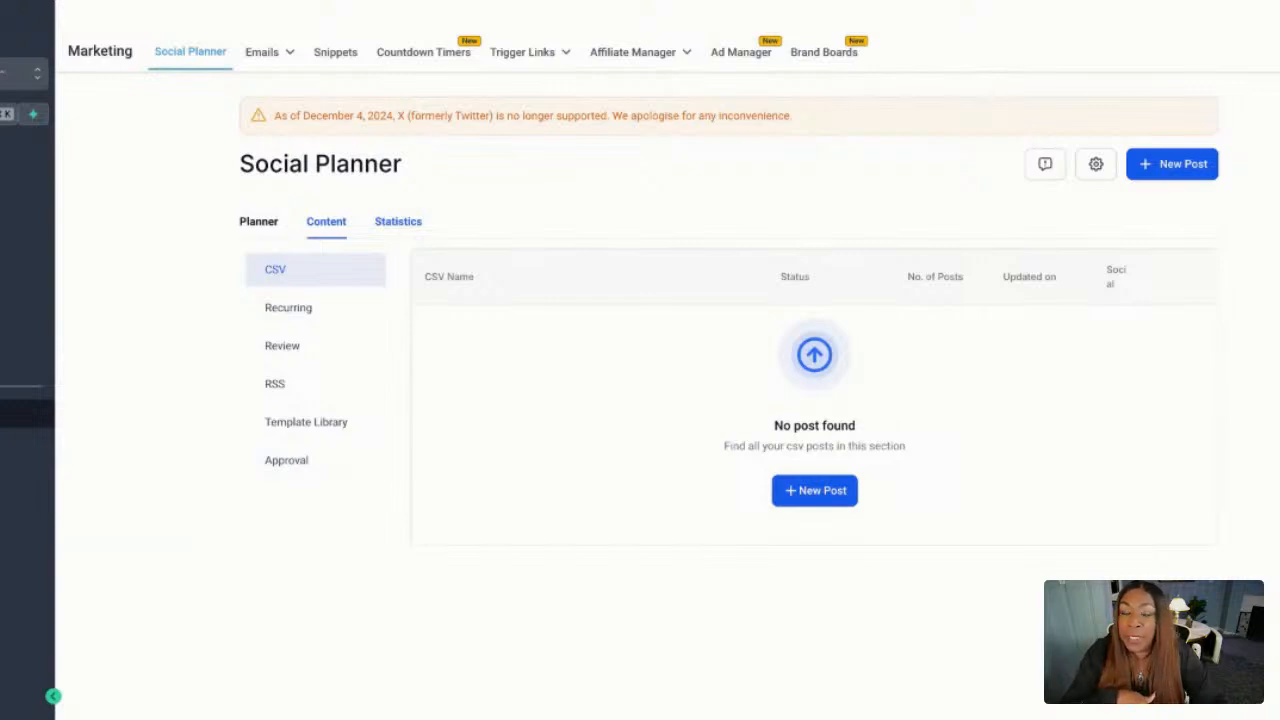
pyautogui.click(398, 221)
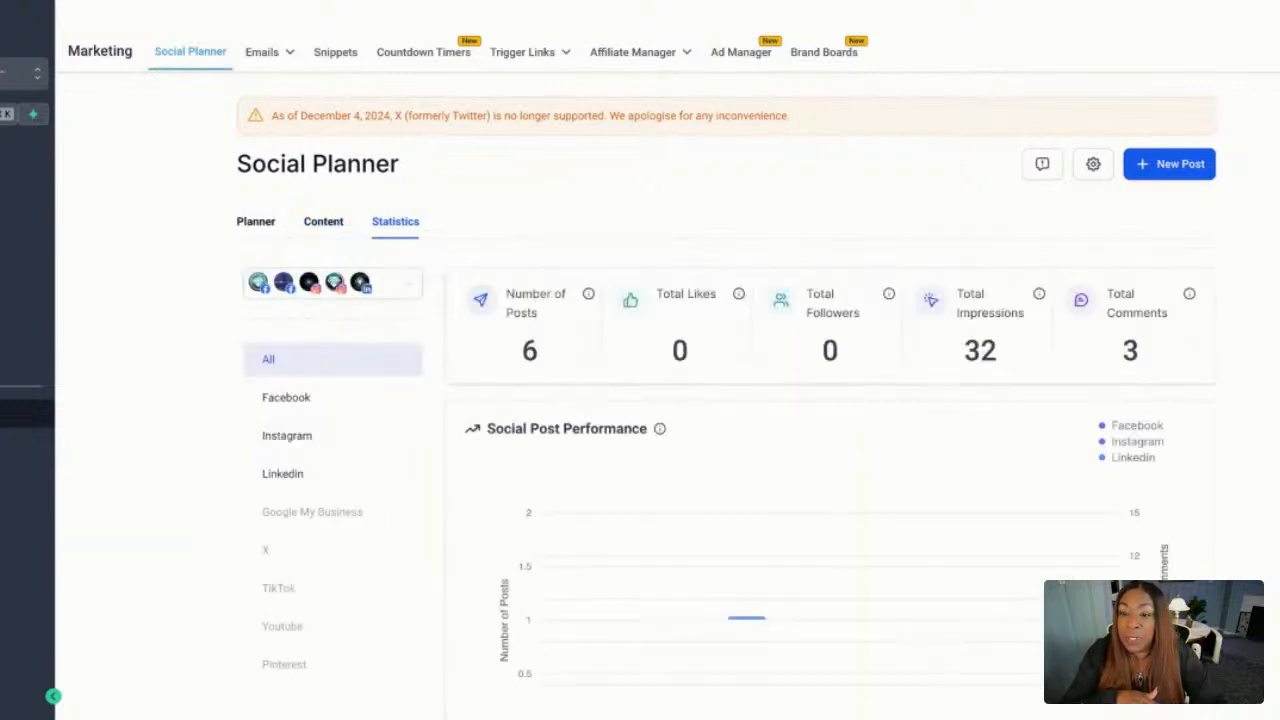
pyautogui.click(329, 222)
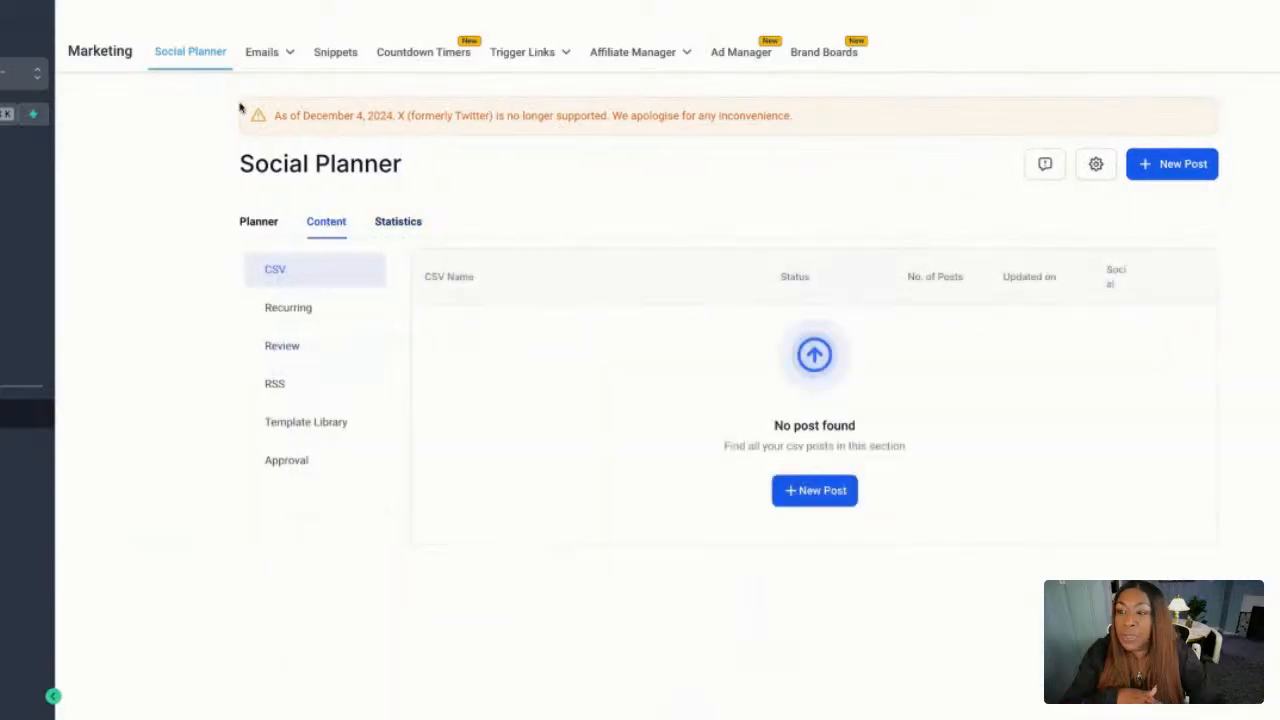